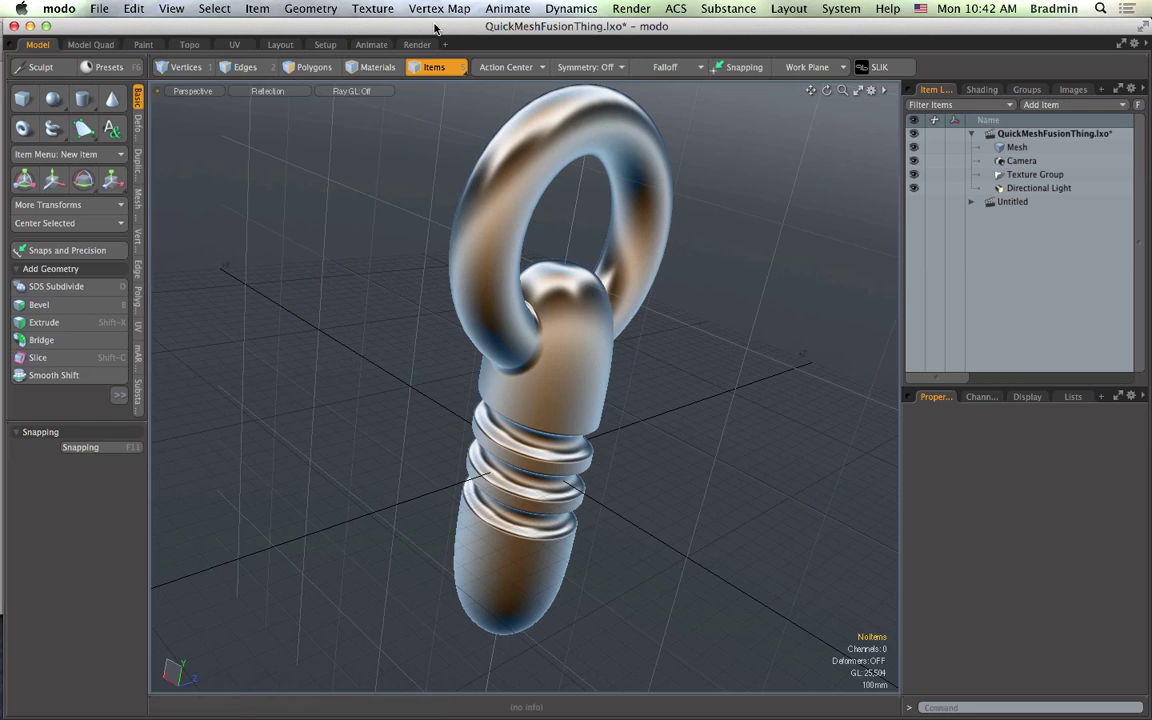
Step: Switch the interface to the Tabbed Fusion layout, look over the Fusion Schematic workspace and return to the Fusion Model workspace
left_click(786, 8)
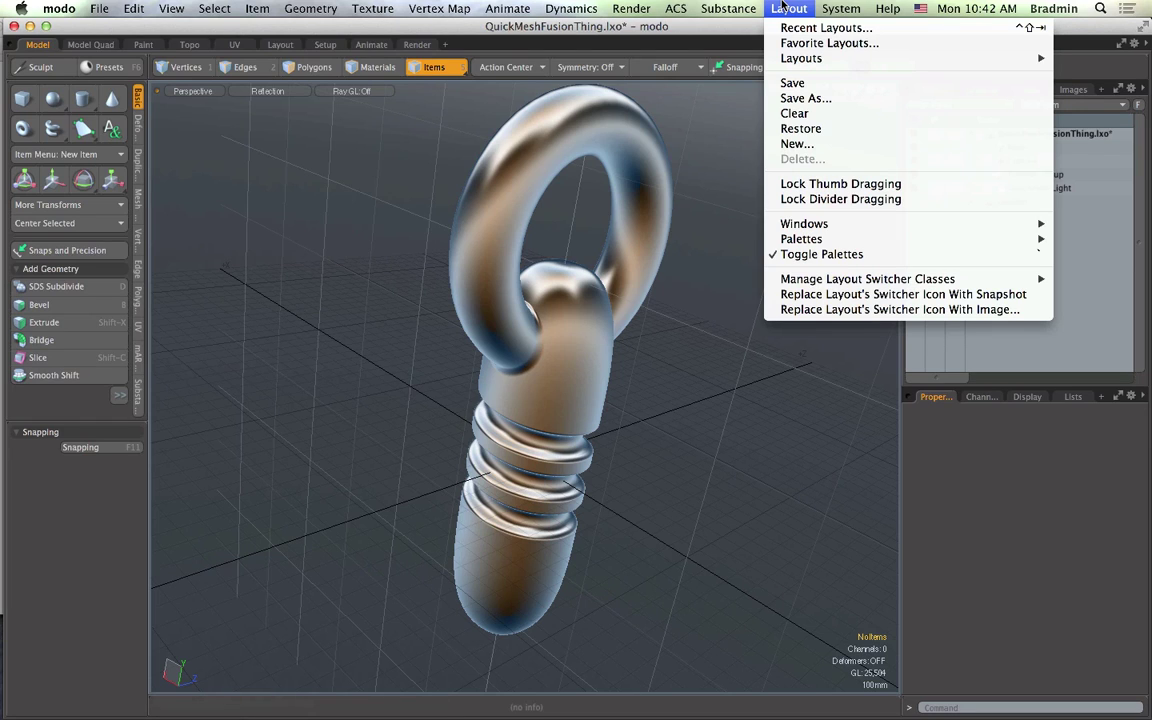
mouse_move(800, 58)
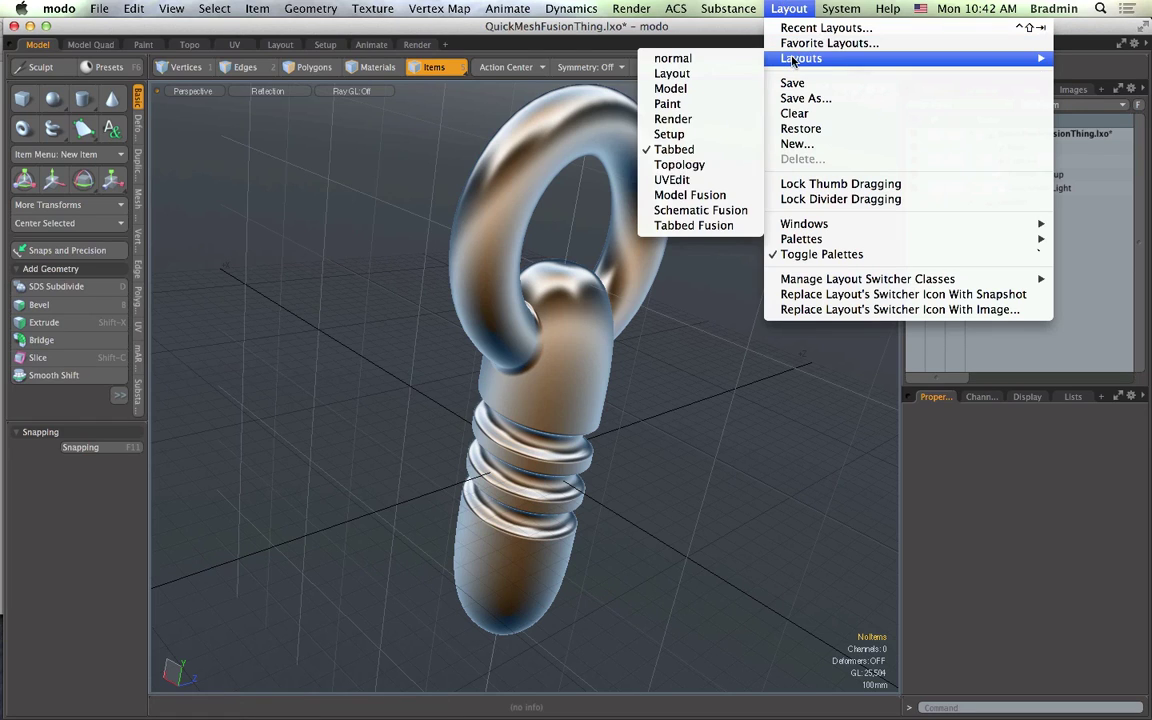
left_click(700, 226)
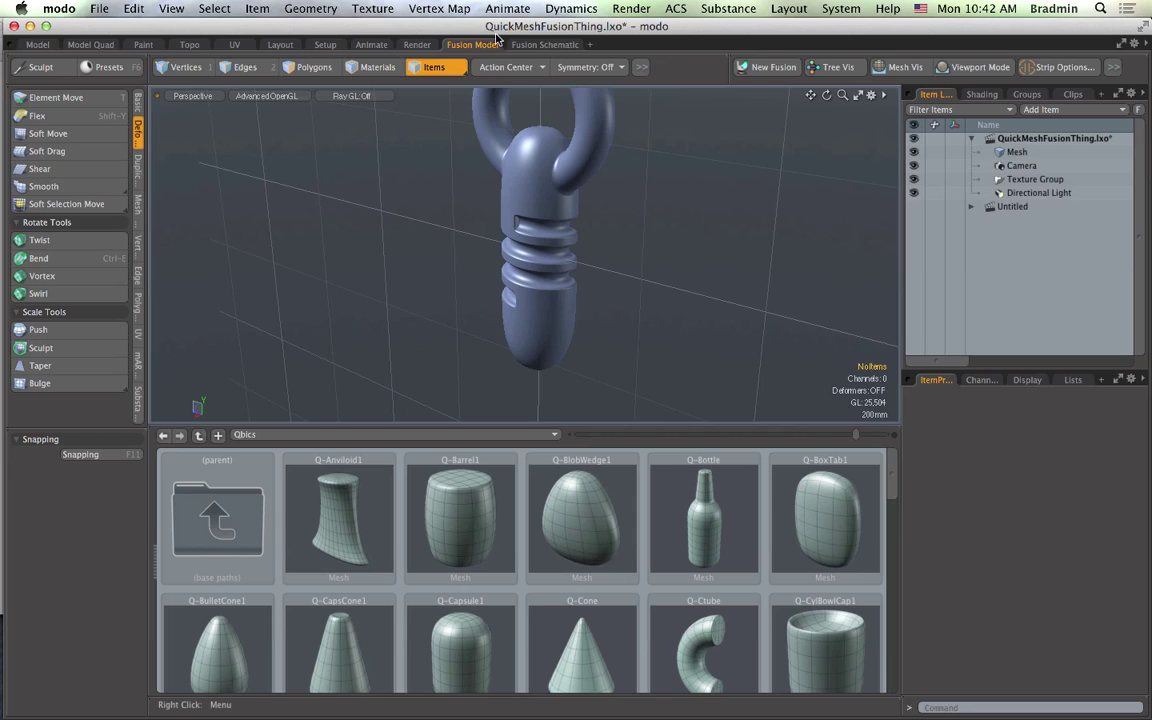
left_click(537, 44)
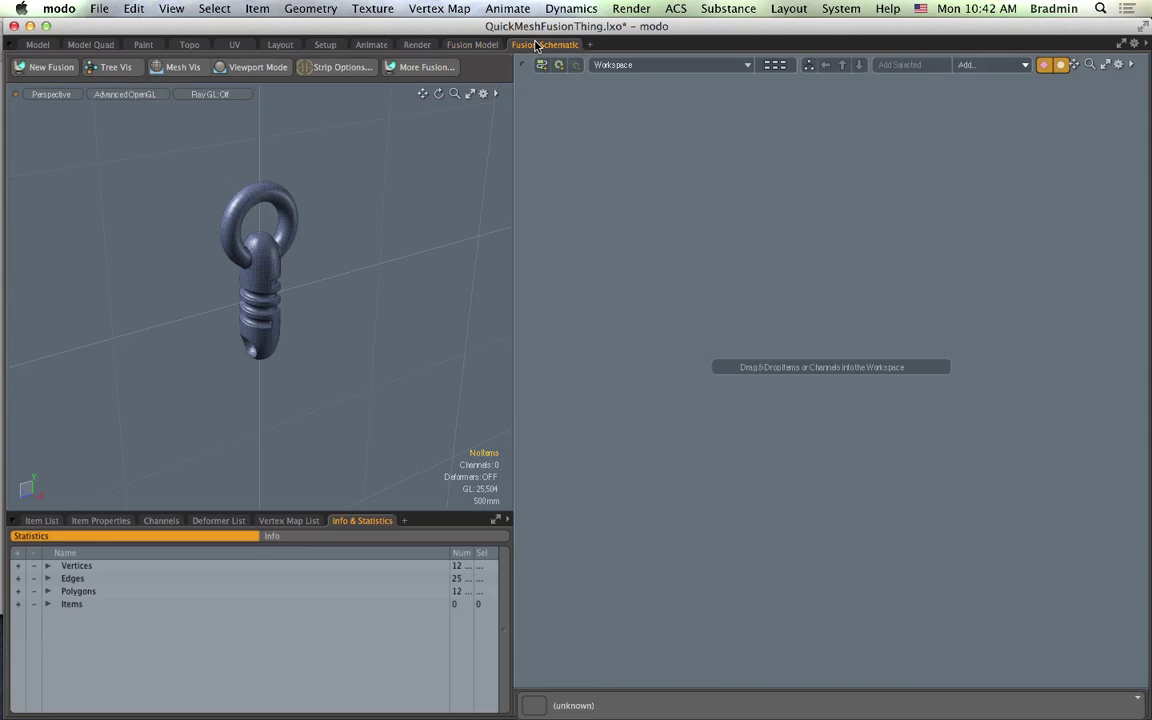
left_click(478, 44)
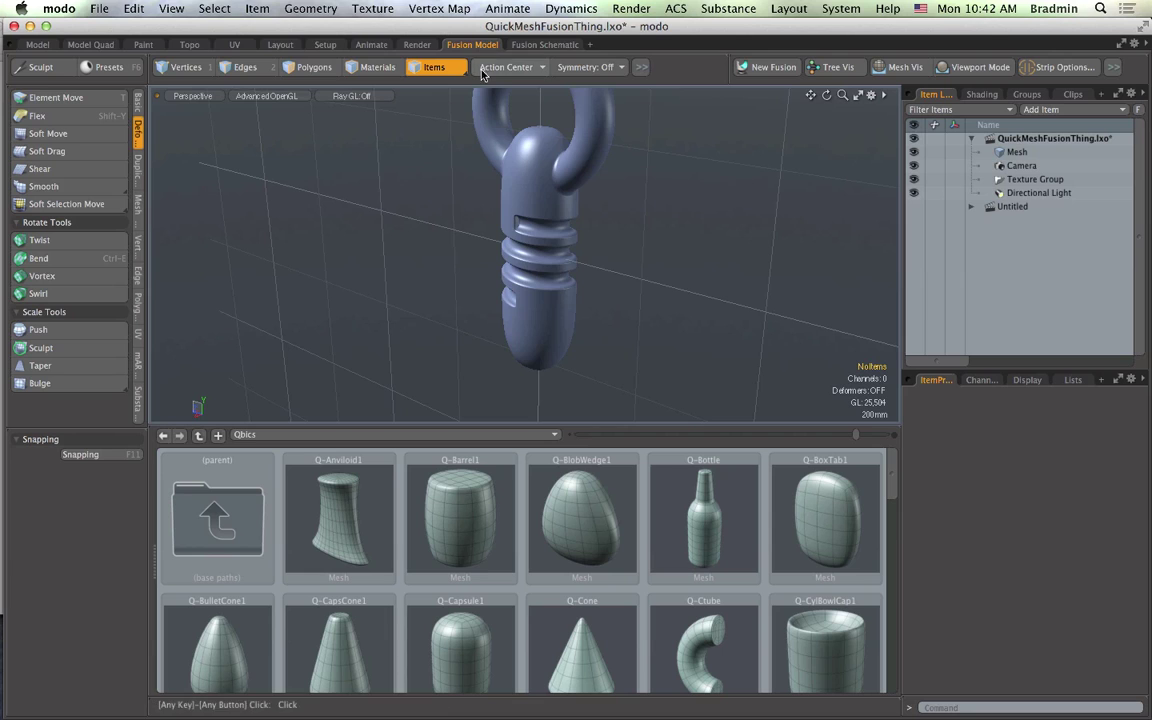
Step: Make the Untitled scene active, expand it and select its empty Mesh item
left_click(1006, 206)
left_click(971, 207)
left_click(998, 222)
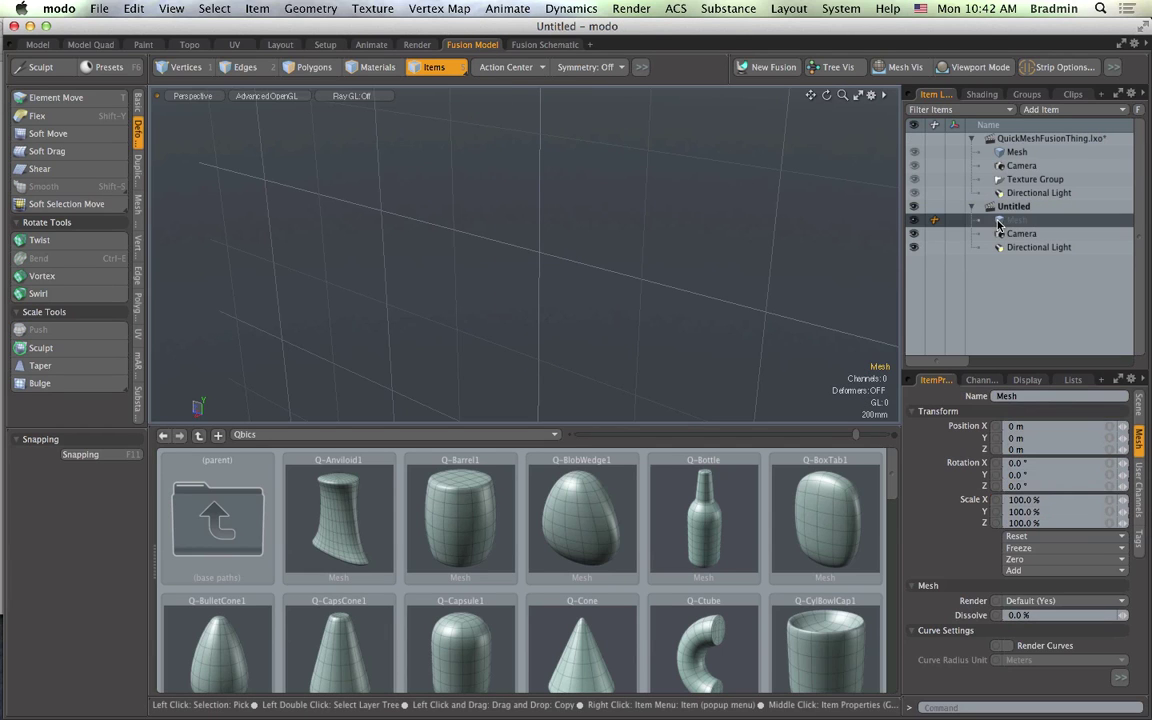
Step: Add the Q-Capsule1 and Q-Spring preset meshes from the Qbics library to the scene
scroll(583, 514, "down", 1)
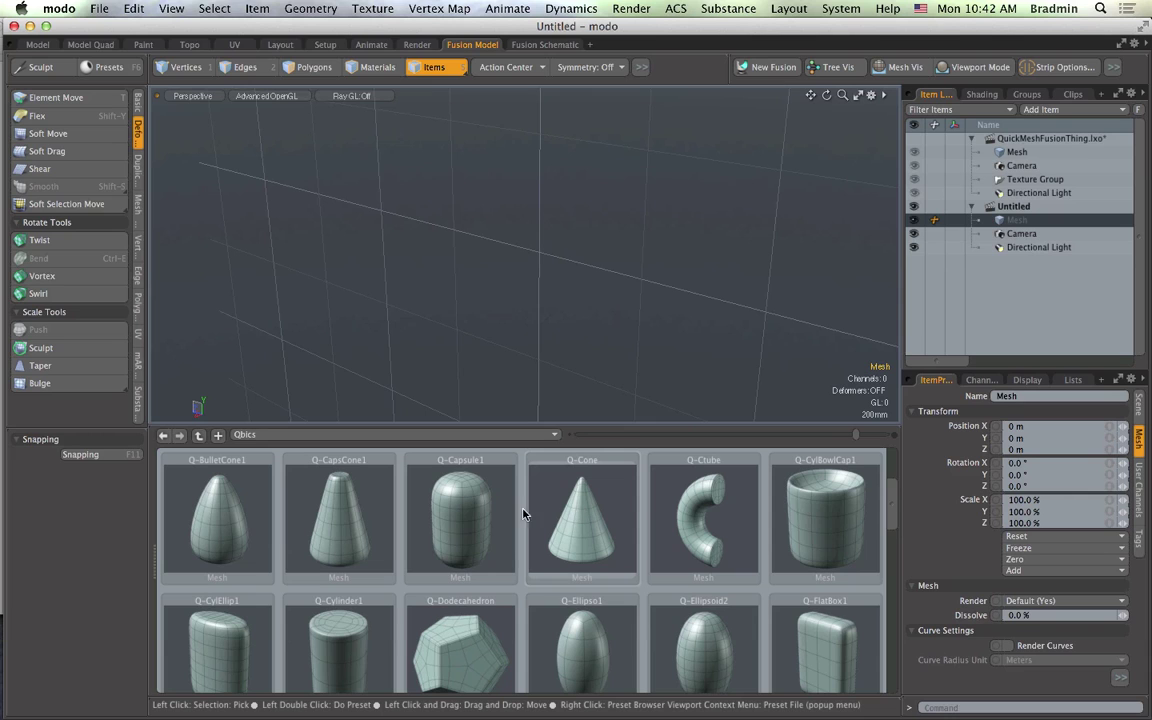
double_click(459, 518)
scroll(682, 600, "down", 3)
scroll(682, 600, "down", 2)
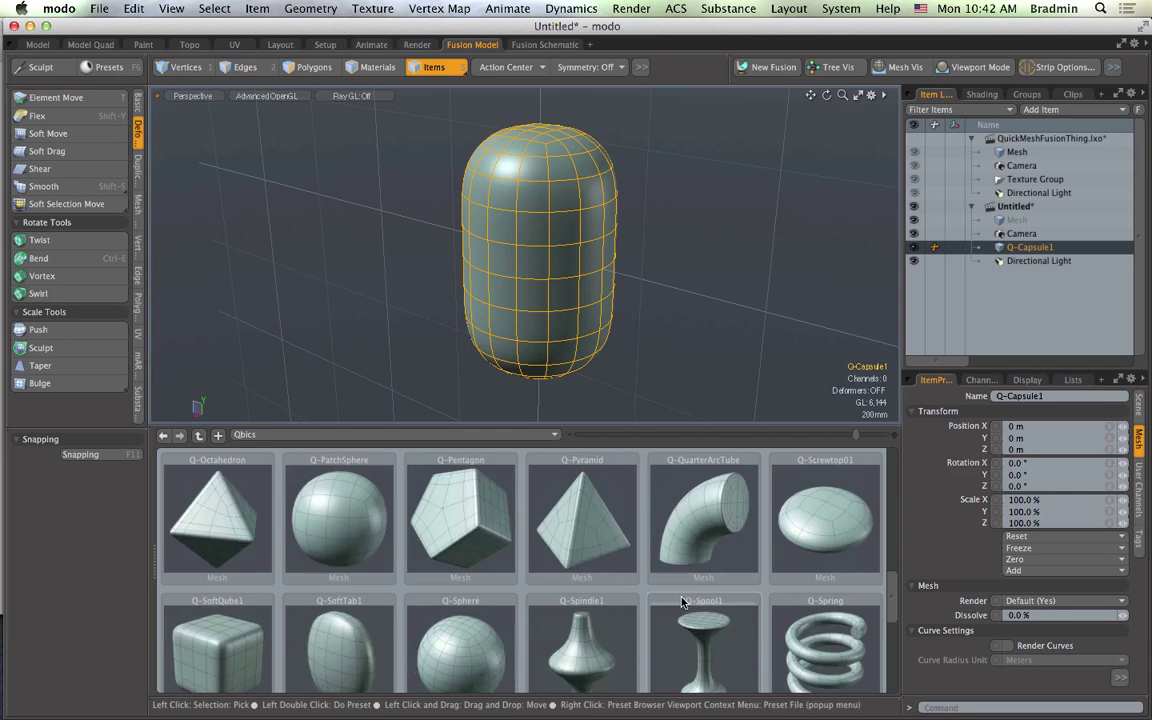
left_click(810, 545)
double_click(810, 545)
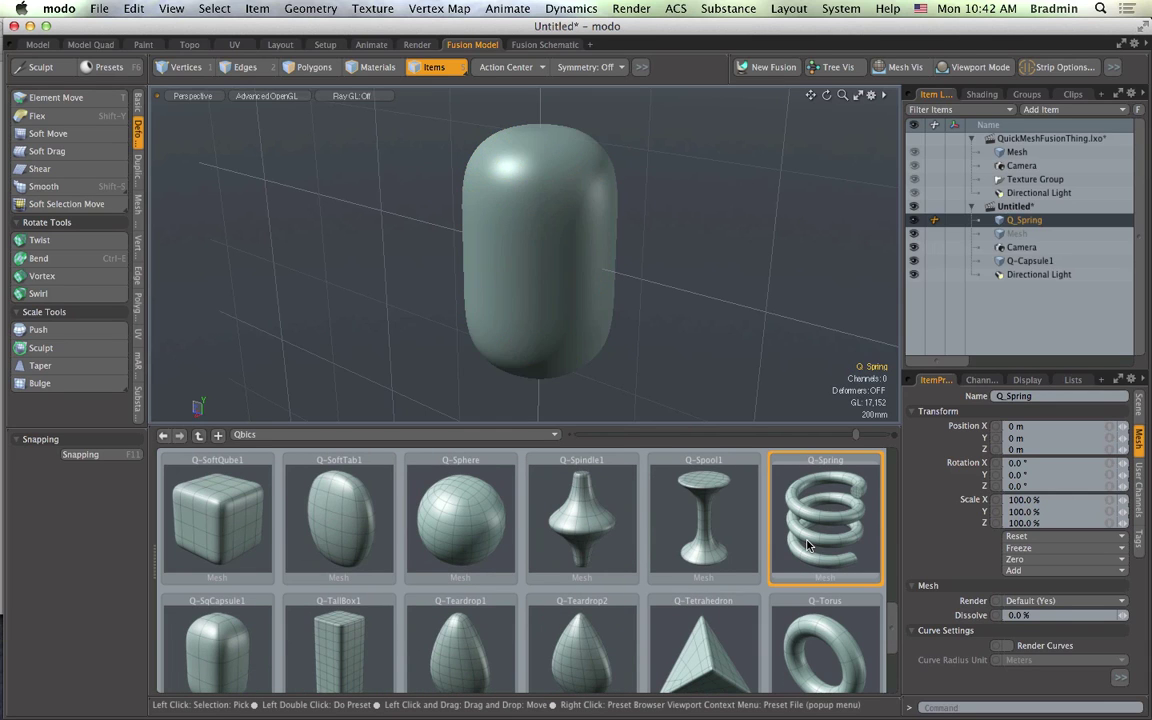
Step: Scale the capsule's polygons to about 49.5% in X and Z so the spring coils protrude around it
left_click(581, 309)
key("3")
key("r")
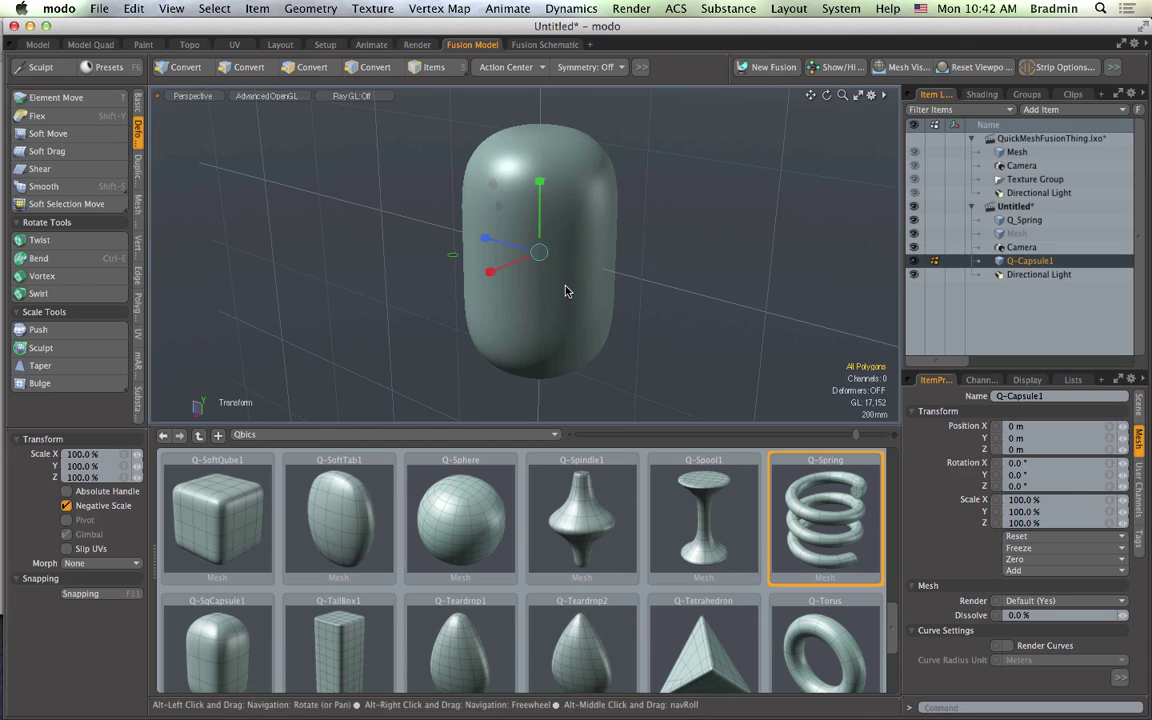
left_click_drag(566, 291, 584, 404, "alt")
left_click_drag(454, 268, 454, 268)
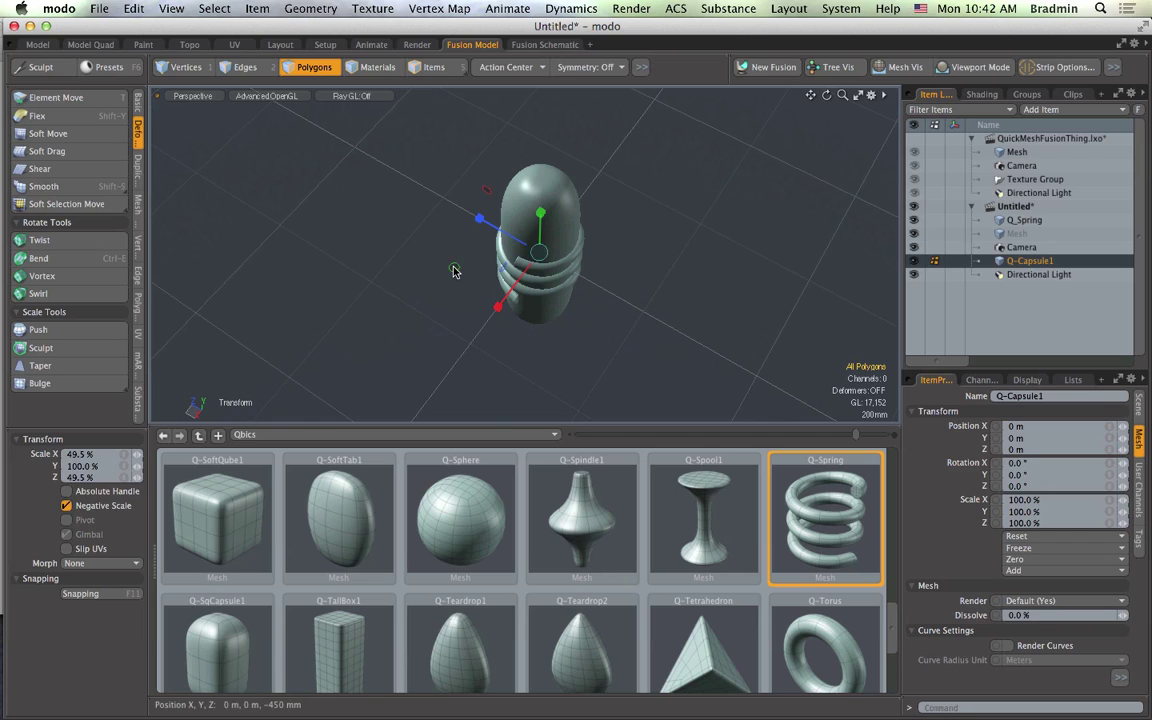
key("space")
Step: Create a 3D Tree Fusion that subtracts the spring from the capsule, using Subtract 1st Selected from Others with the spring selected first
scroll(545, 278, "down", 1)
left_click_drag(535, 285, 606, 262, "ctrl+alt")
left_click_drag(462, 183, 432, 34, "alt")
left_click_drag(484, 210, 499, 303, "alt+shift")
key("5")
left_click(645, 281)
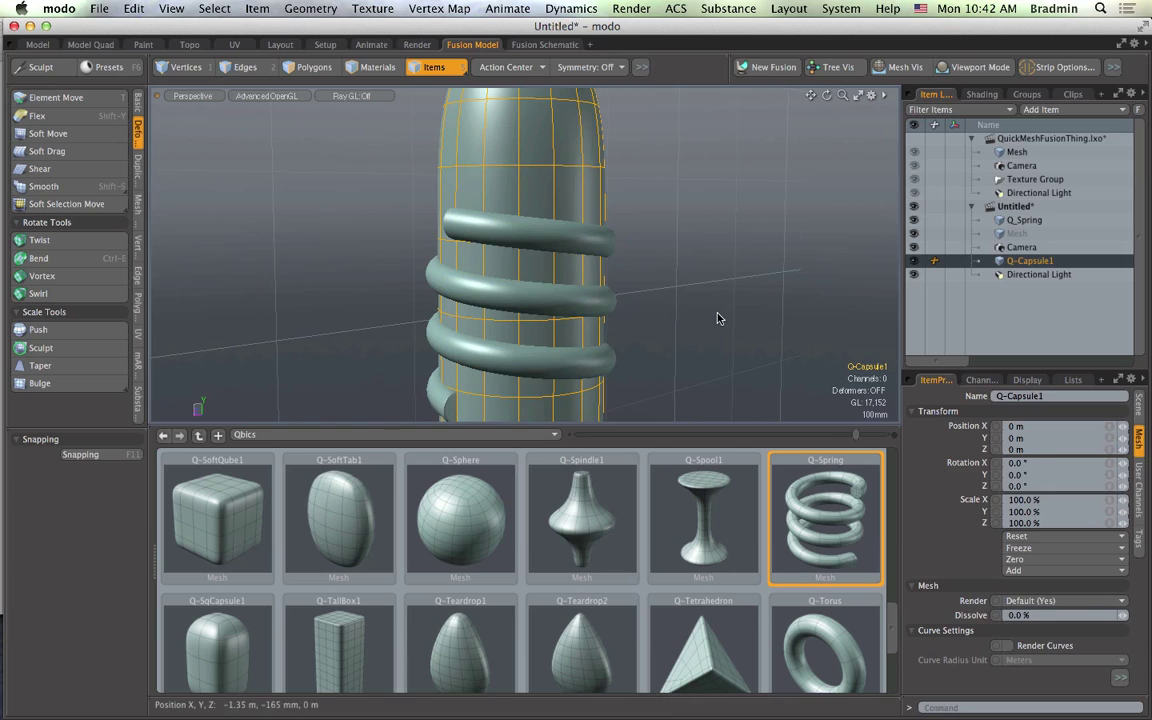
left_click(607, 302)
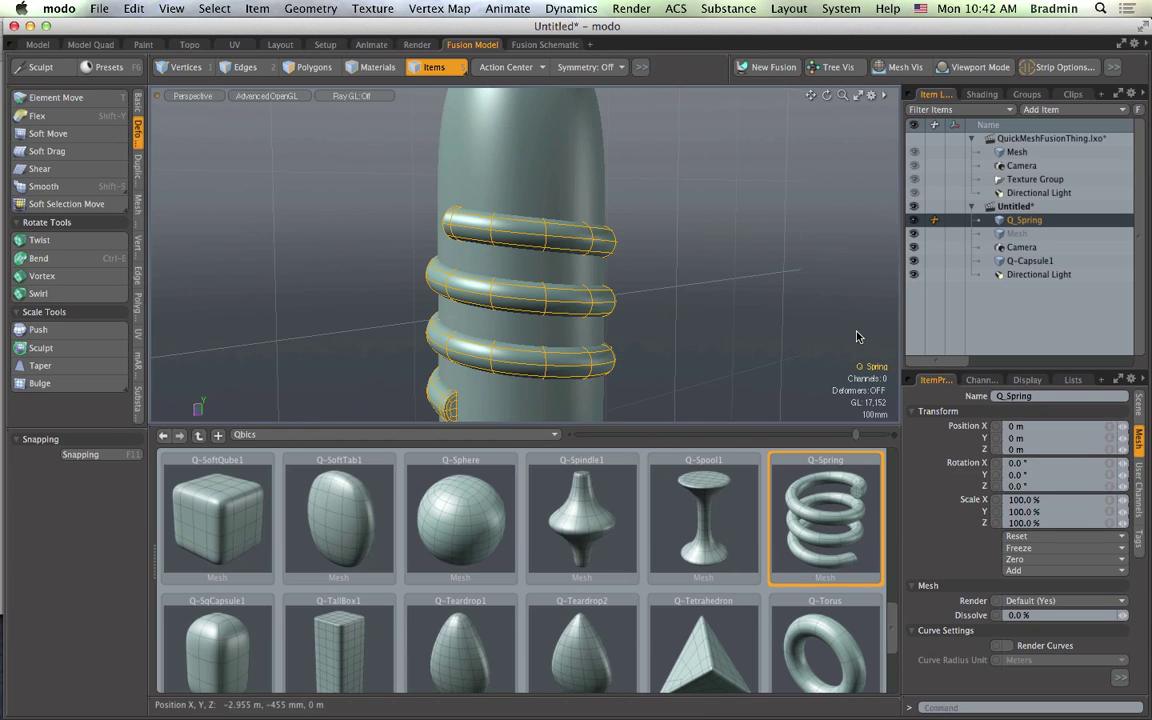
left_click(540, 168, "shift")
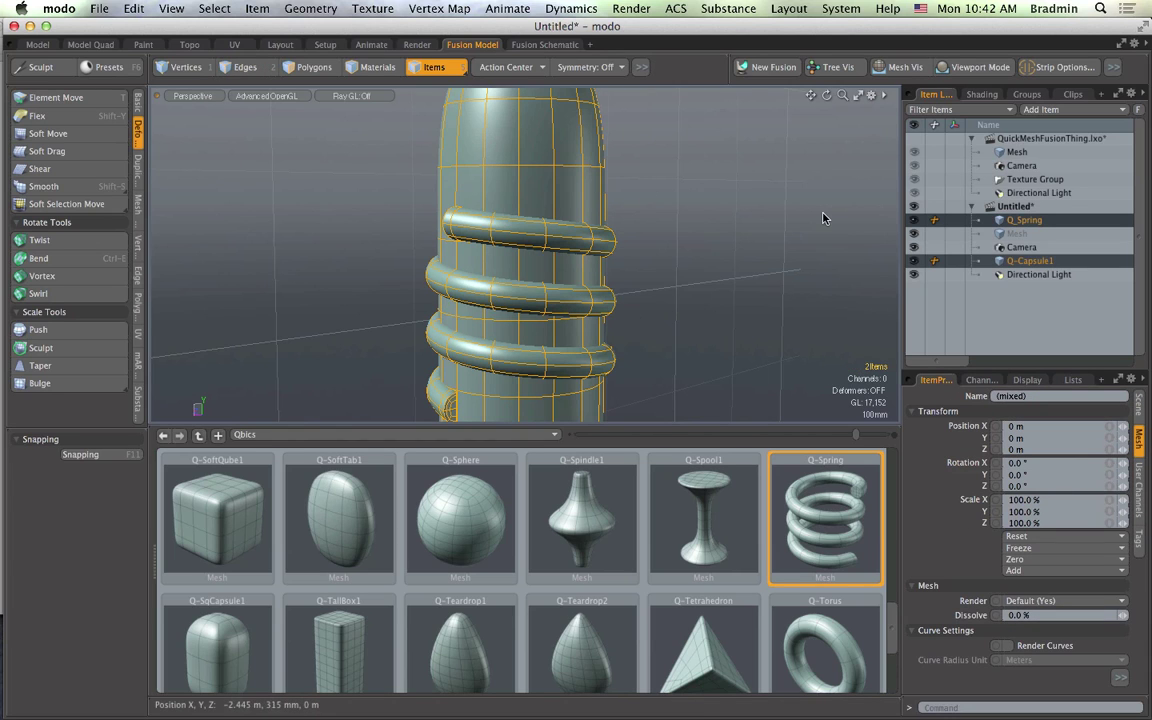
left_click(772, 66)
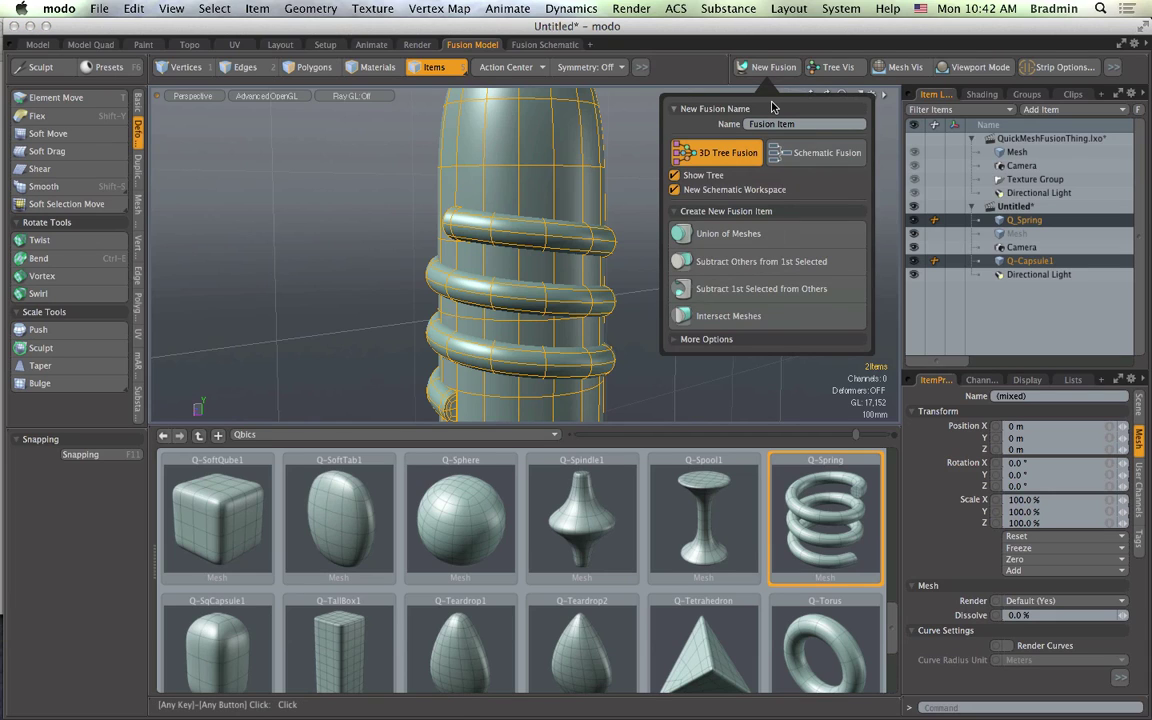
left_click(714, 289)
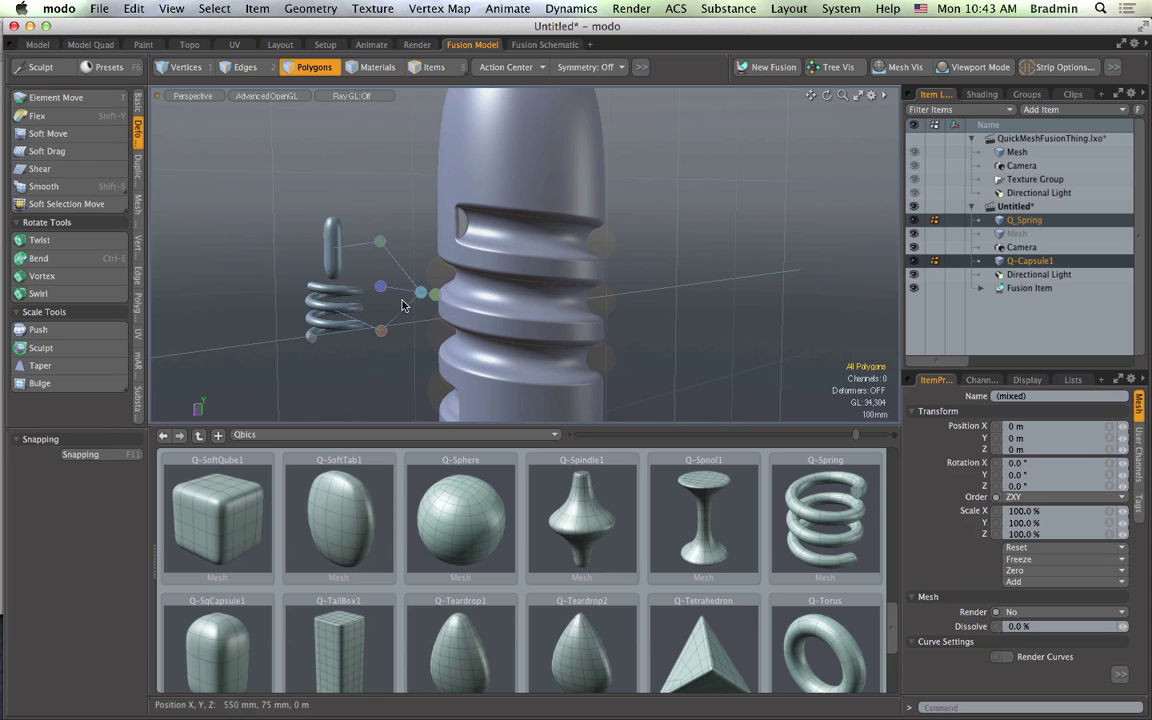
Step: Examine the grooved capsule and its 3D fusion tree, toggling the tree's visibility off and back on
left_click_drag(380, 319, 489, 297, "alt")
scroll(489, 297, "down", 3)
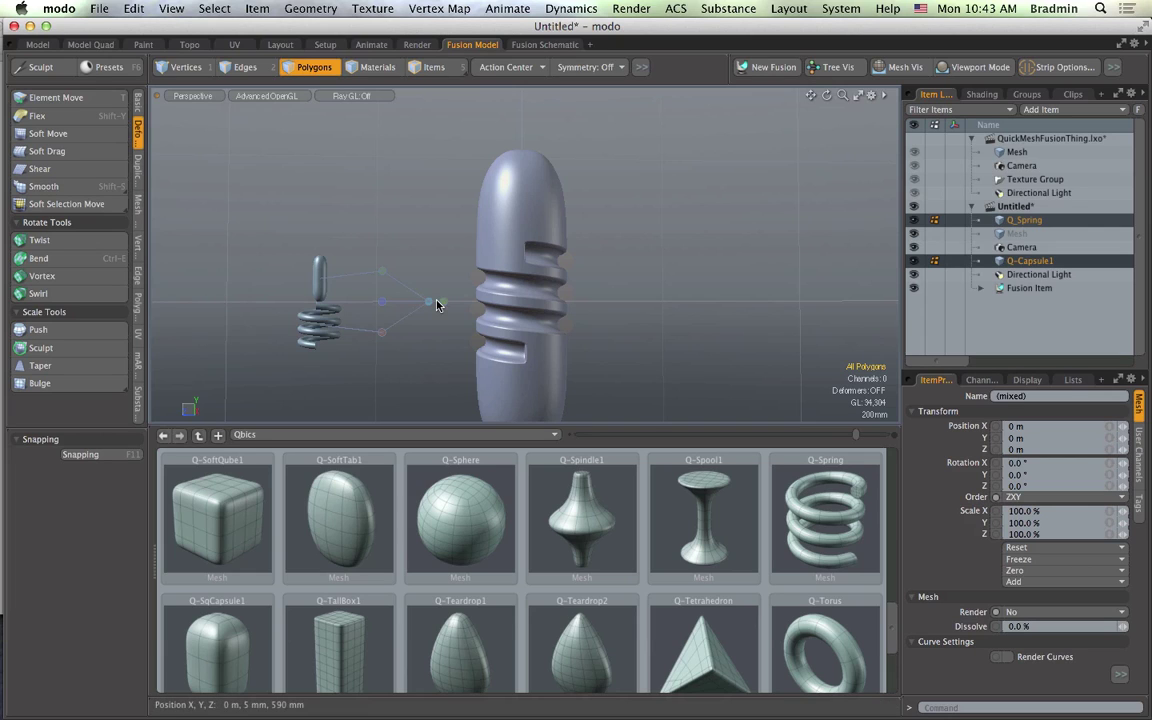
left_click(830, 72)
left_click(830, 72)
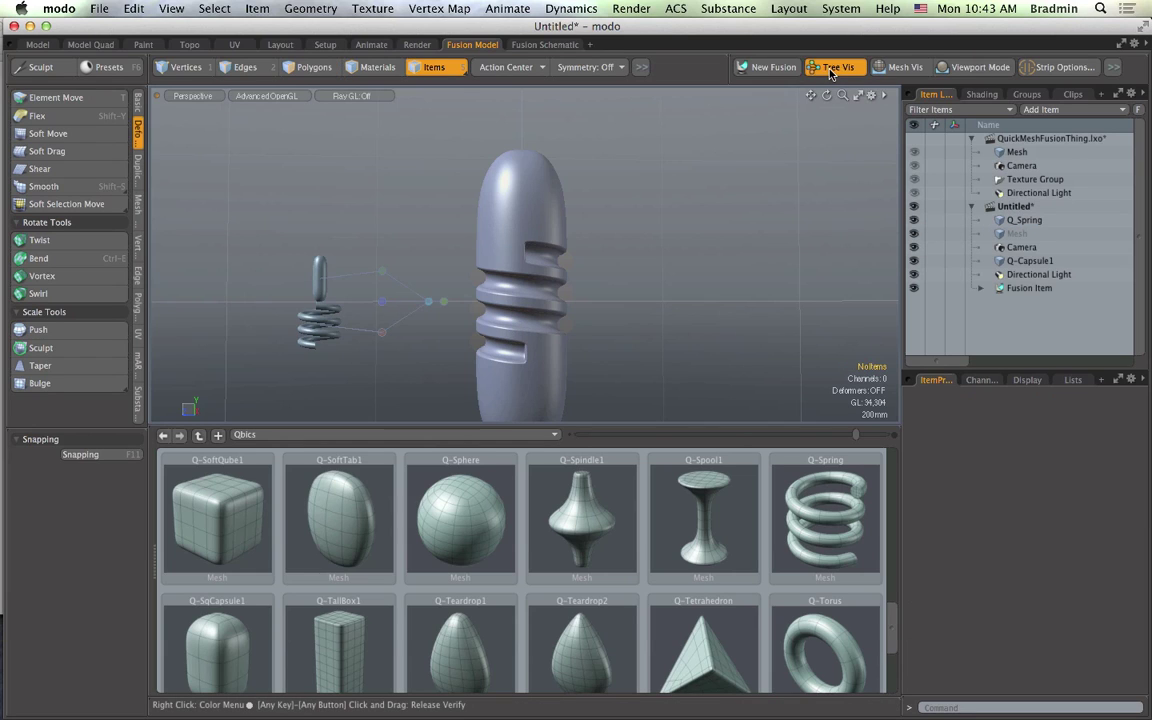
left_click(830, 72)
left_click(830, 72)
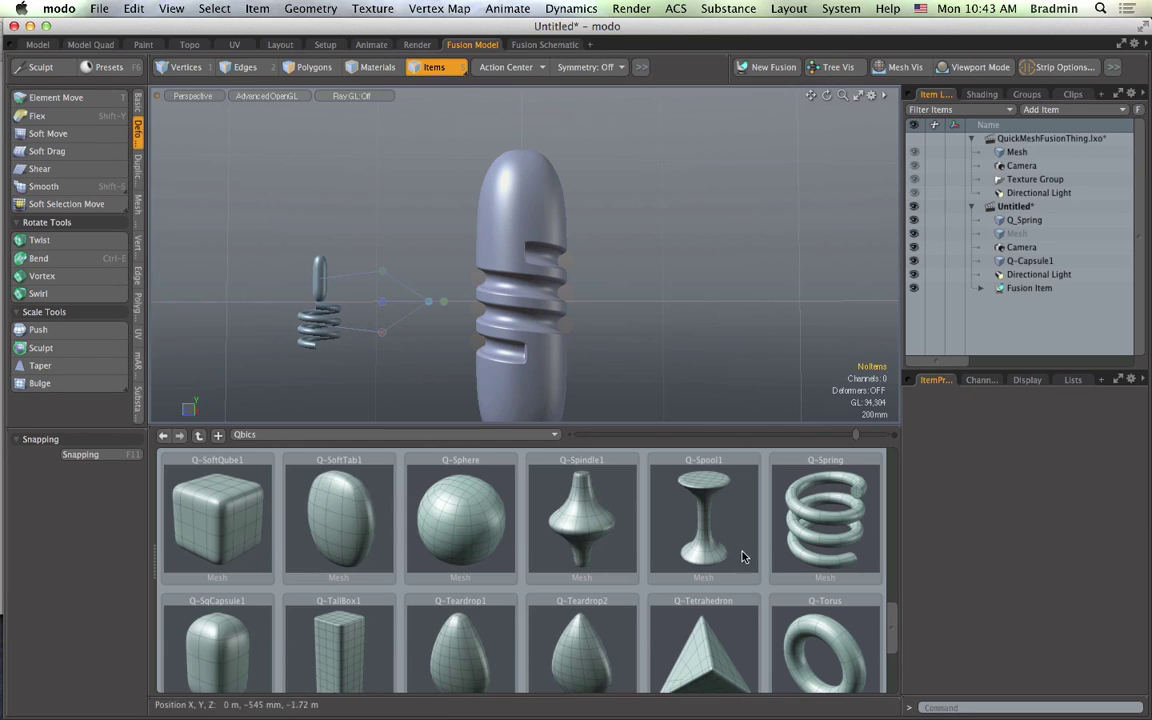
Step: Add the Q-Torus preset mesh and raise it above the capsule to a Y position of about 1.325 m
double_click(833, 627)
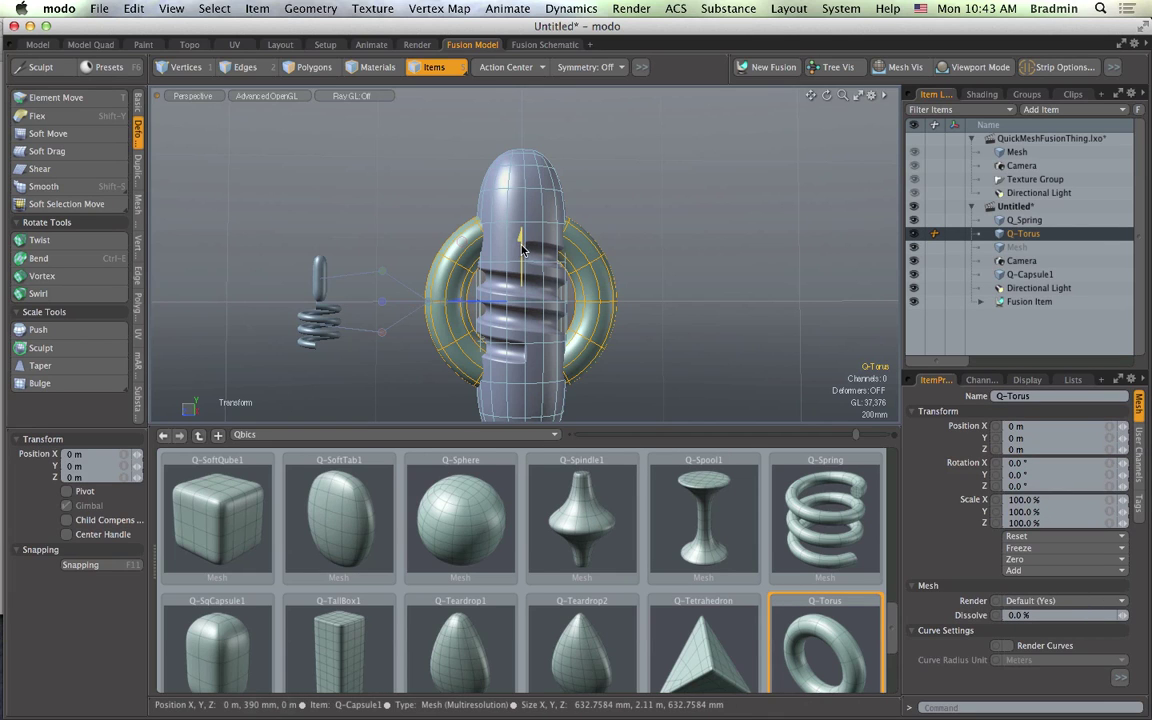
left_click_drag(522, 246, 522, 56)
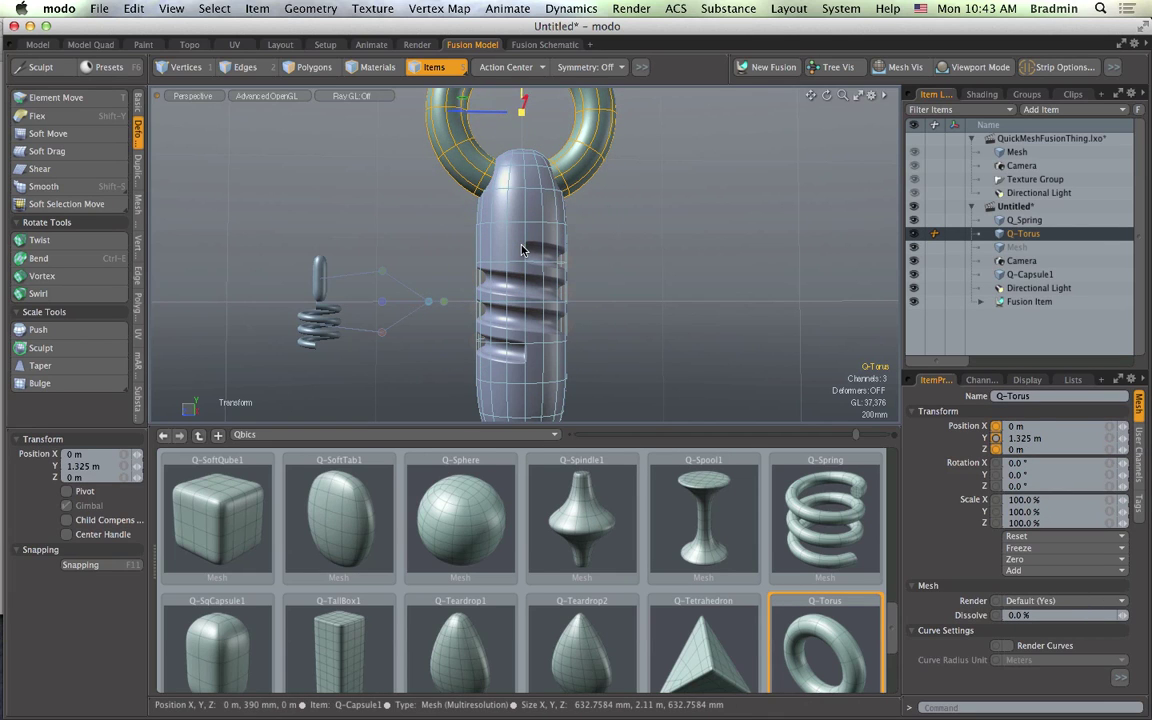
key("space")
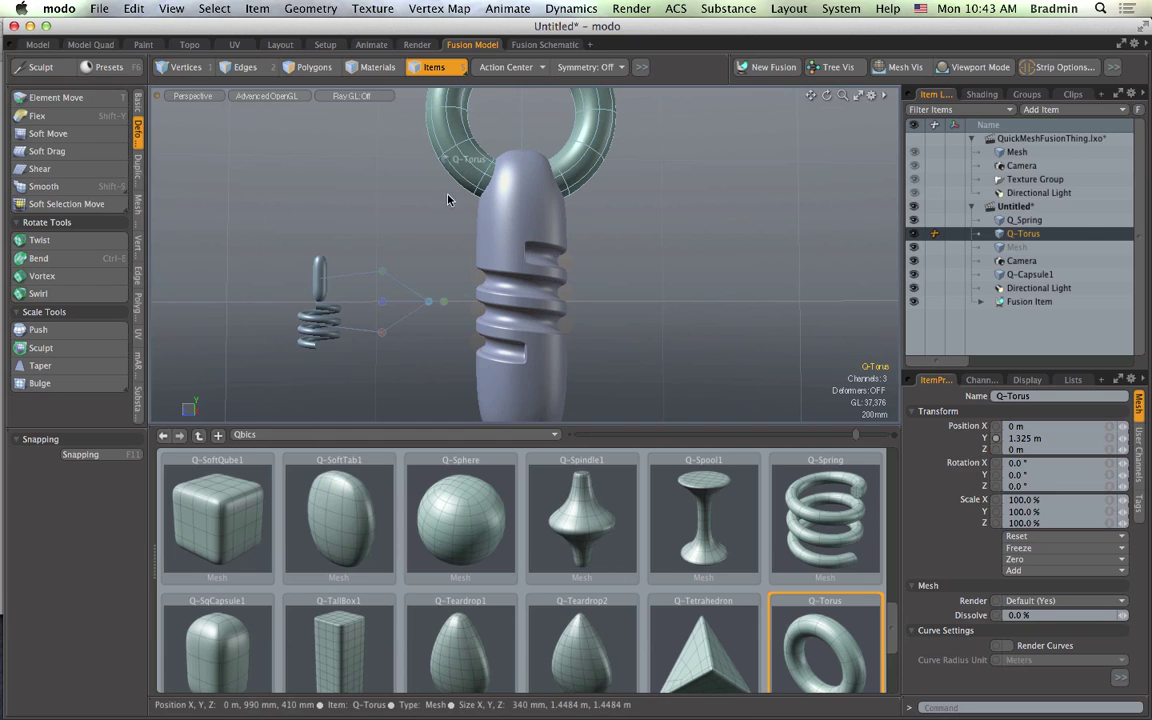
Step: Merge the selected torus into the fusion through the capsule's green tree node and check the whole model in a temporarily enlarged viewport
left_click(379, 273)
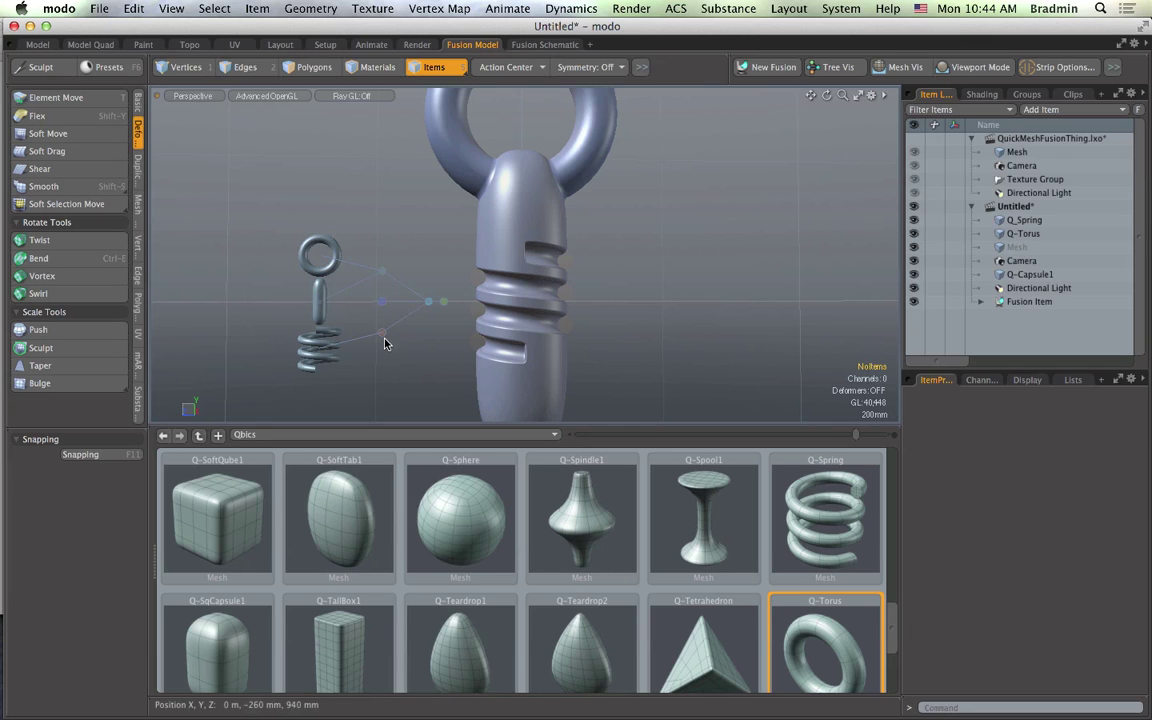
left_click_drag(490, 427, 484, 596)
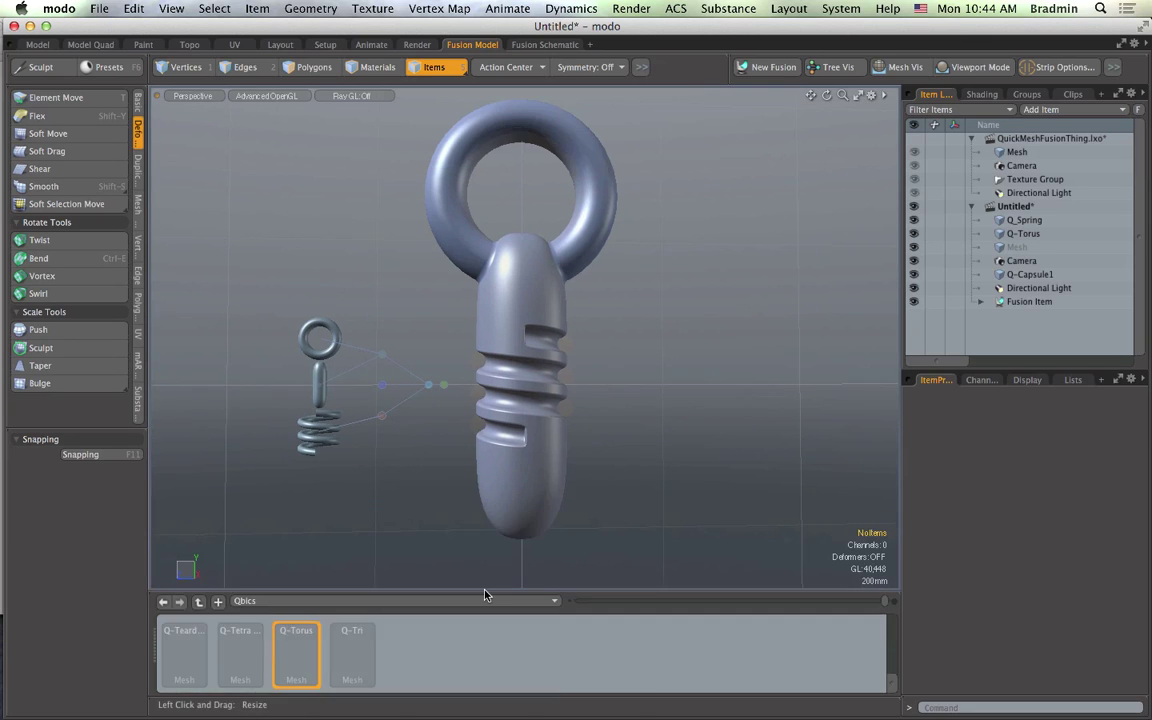
left_click_drag(625, 365, 692, 352, "alt")
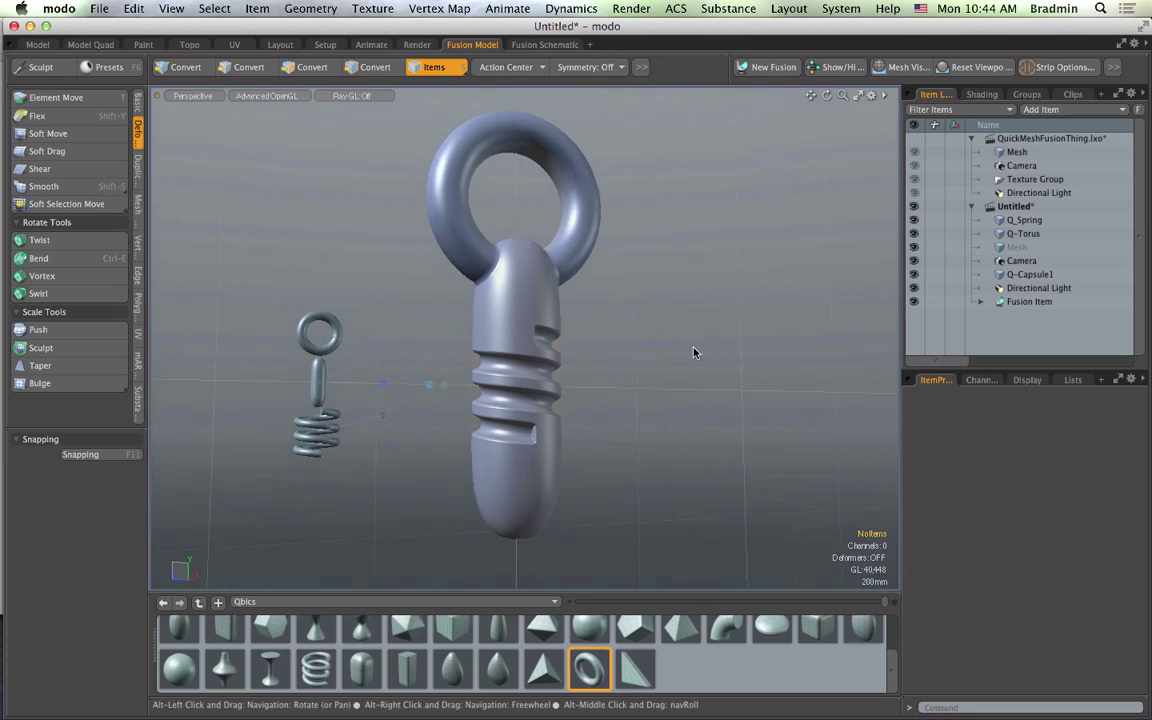
left_click_drag(634, 595, 623, 388)
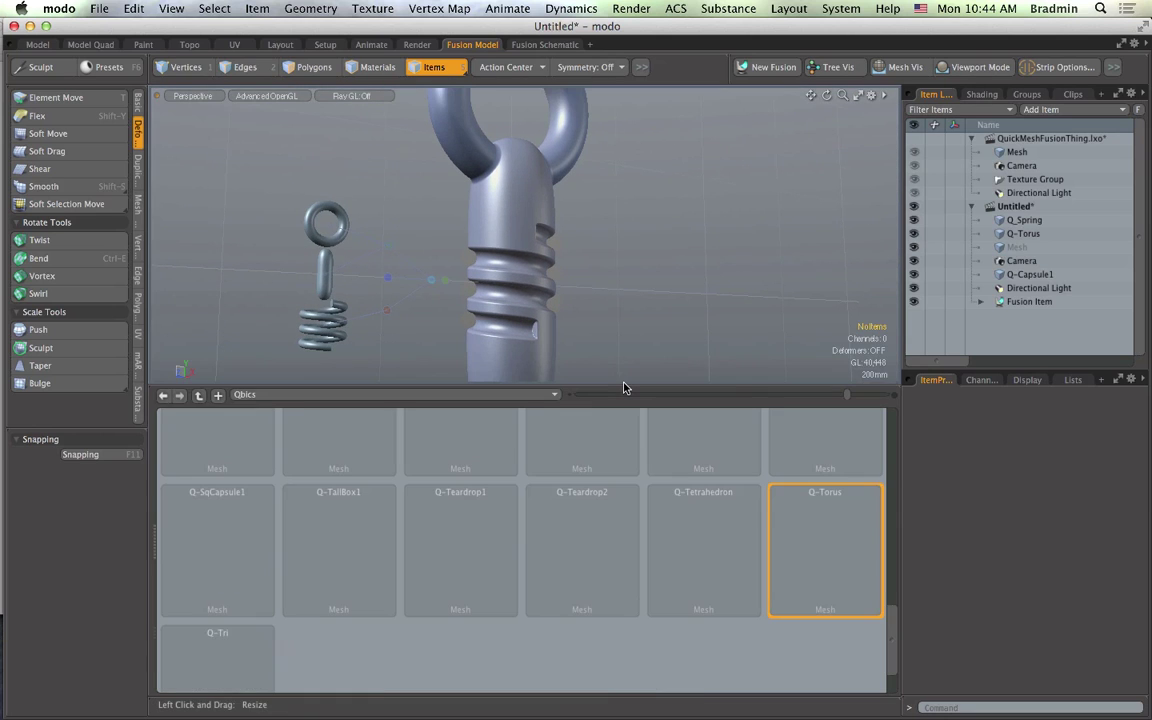
Step: Create a new scene and add the Q-Teardrop2 preset, with the Q-Spindle1 preset placed over it
key("super+n")
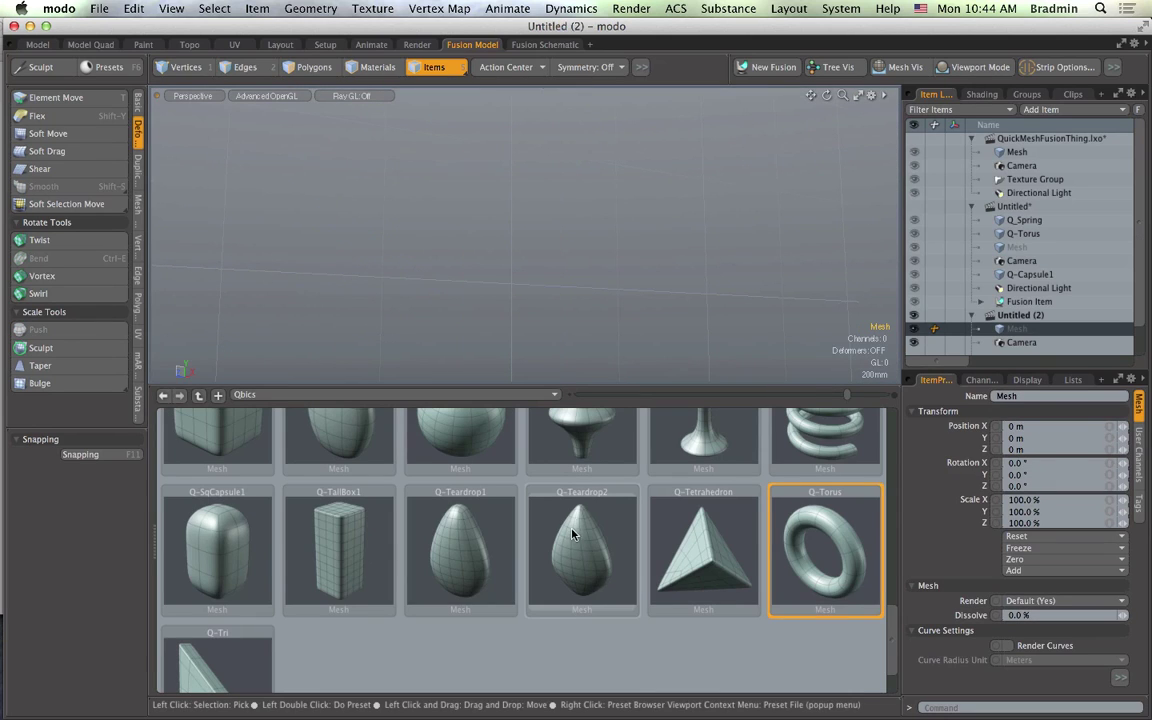
double_click(588, 525)
scroll(590, 518, "up", 3)
scroll(590, 518, "down", 3)
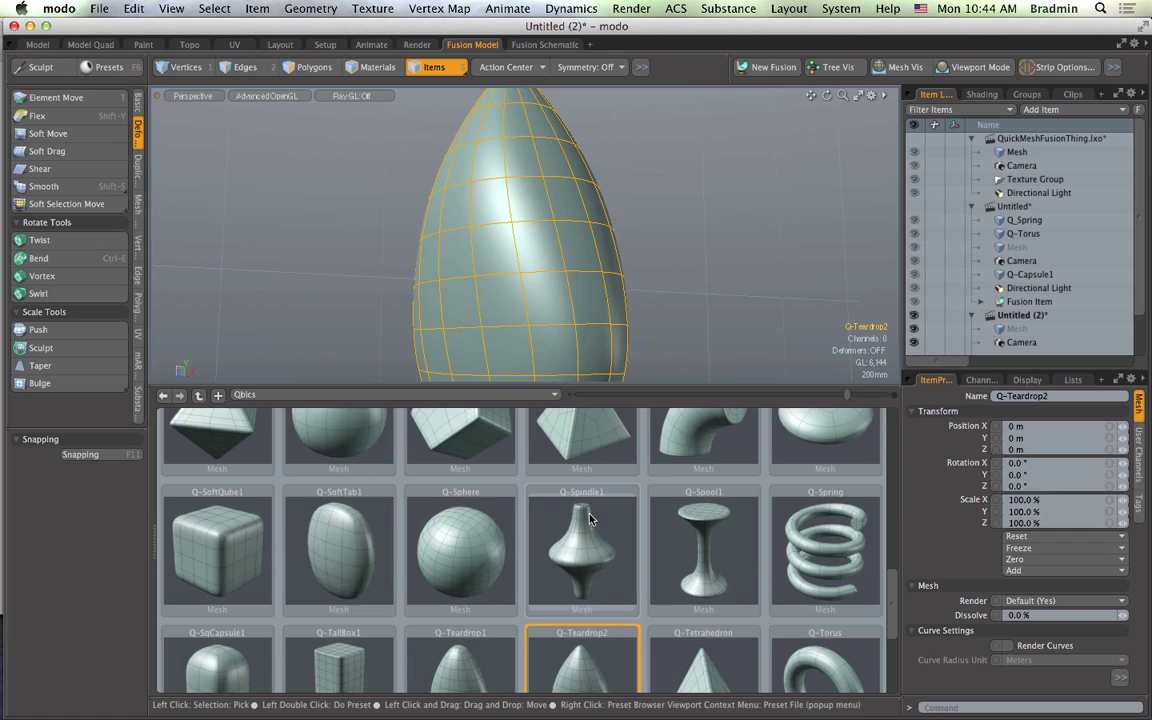
left_click_drag(582, 548, 445, 282)
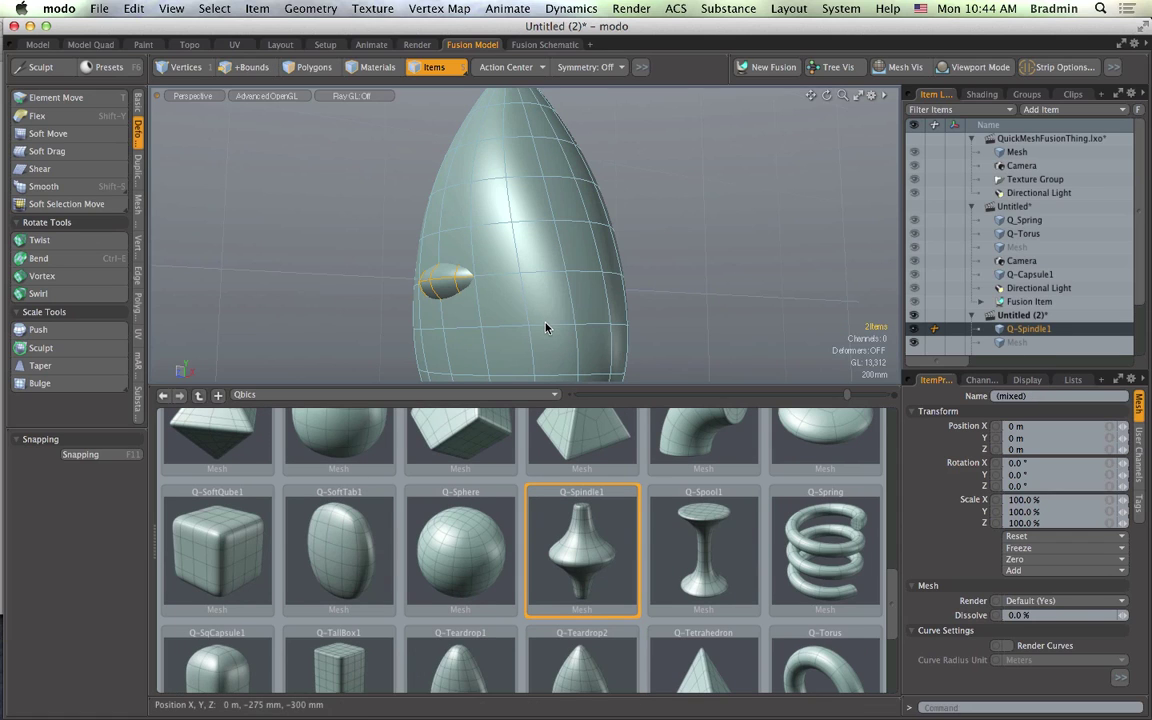
Step: Create a 3D Tree Fusion from the spindle and the teardrop using Intersect Meshes
left_click(545, 325, "shift")
left_click(768, 68)
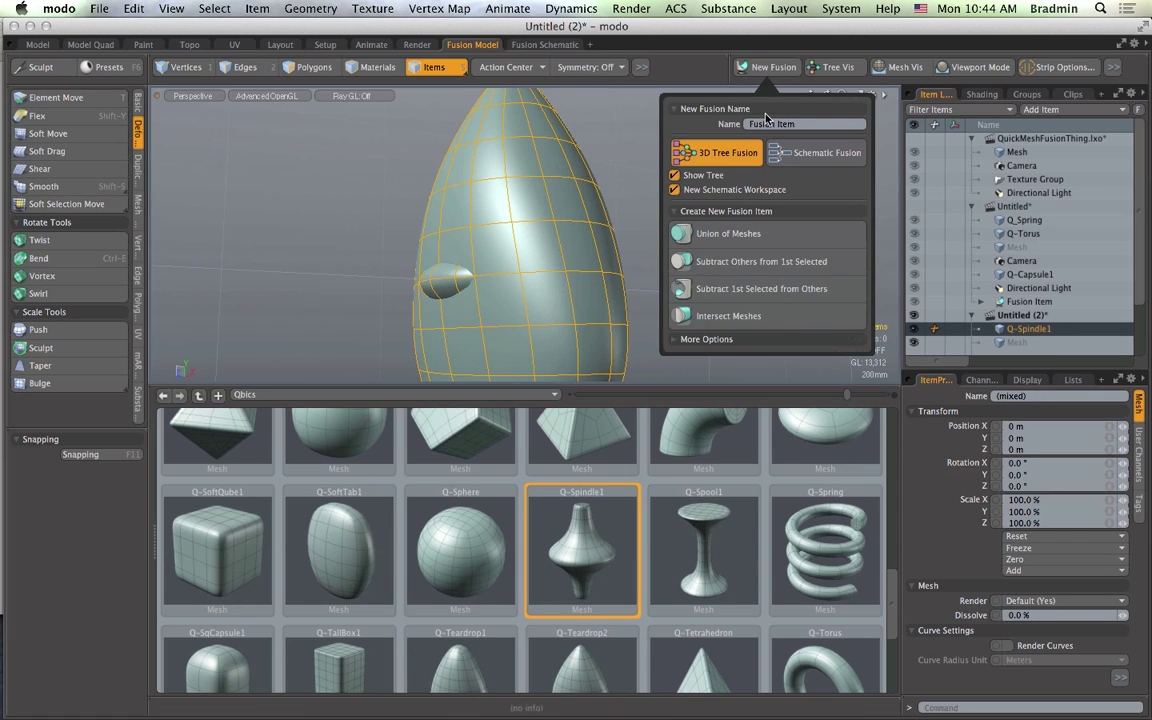
left_click(742, 318)
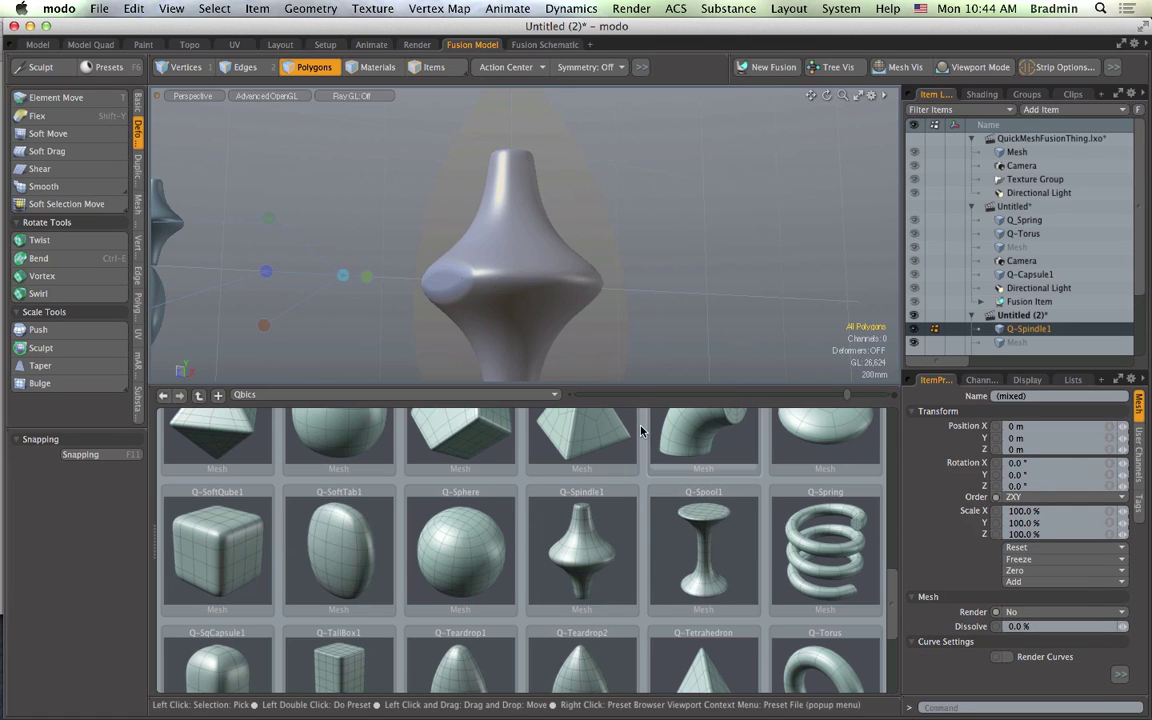
Step: Enlarge the 3D viewport and move the Q-Teardrop2 mesh sideways to a Z position of about -535 mm
left_click_drag(621, 387, 621, 561)
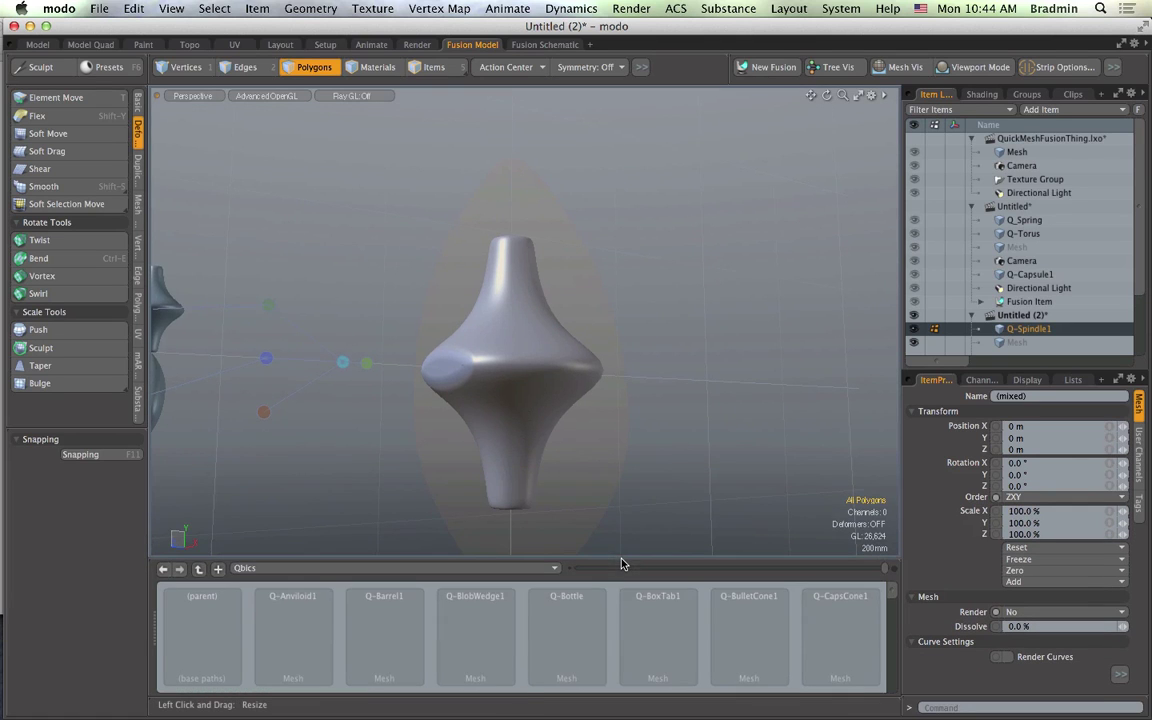
left_click_drag(655, 503, 553, 545, "alt")
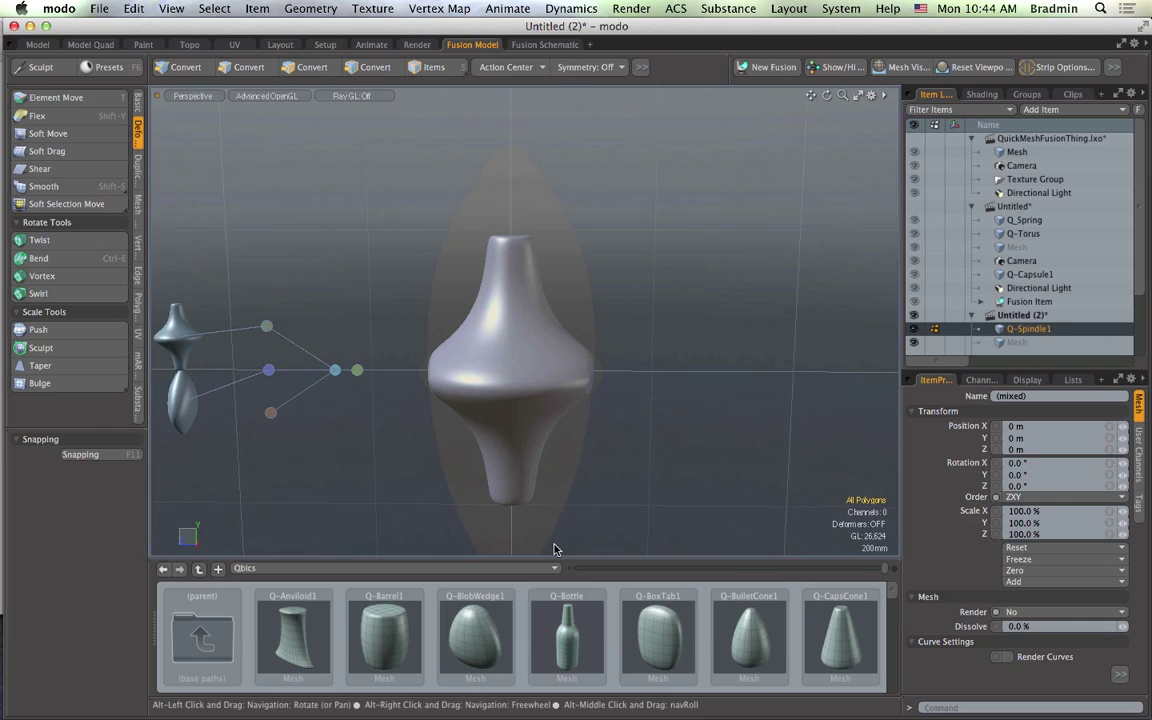
scroll(1030, 316, "down", 2)
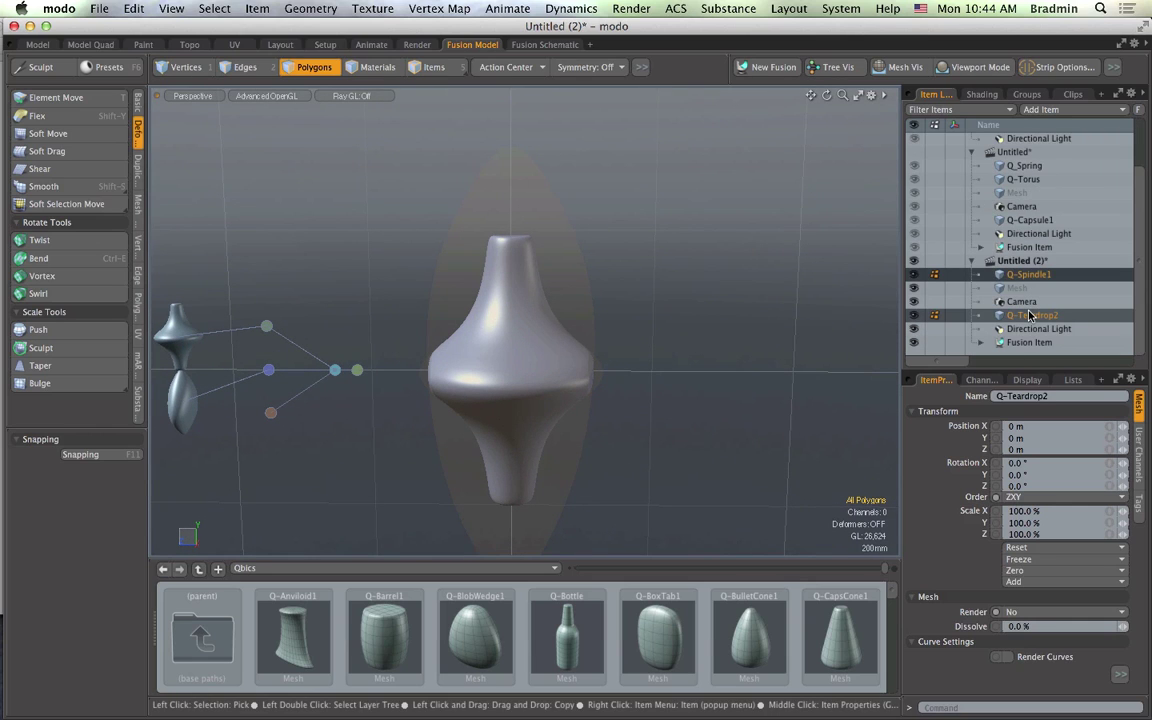
left_click(1030, 316)
key("y")
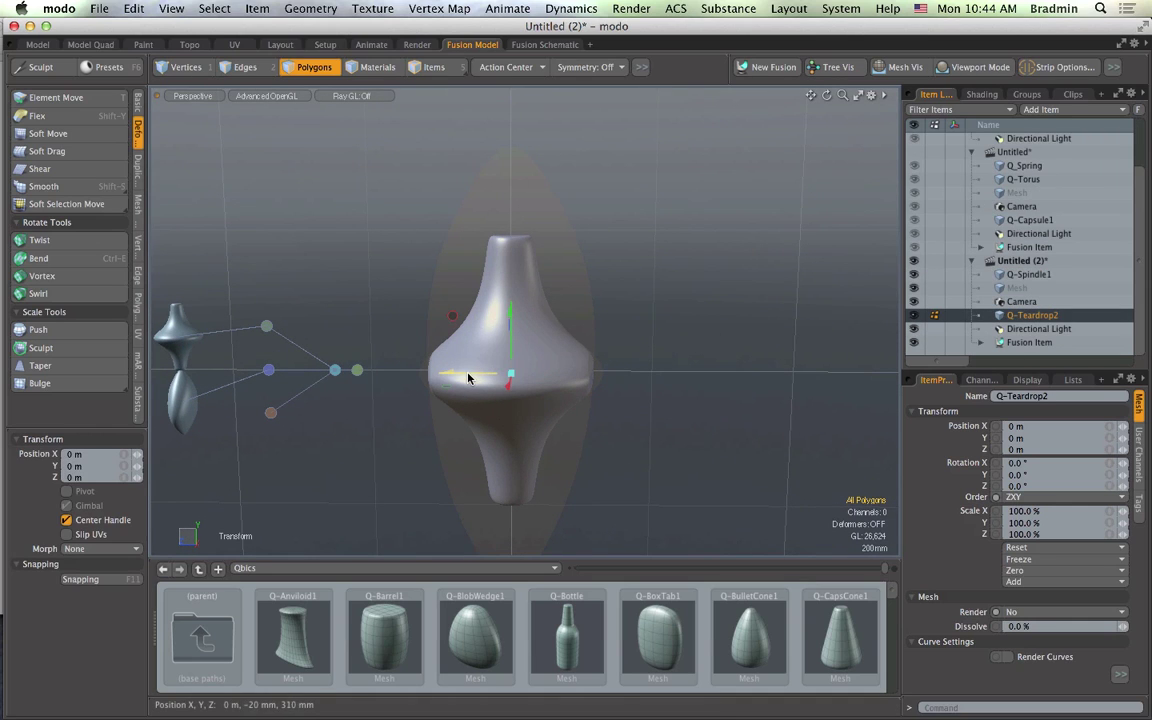
left_click_drag(467, 372, 542, 373)
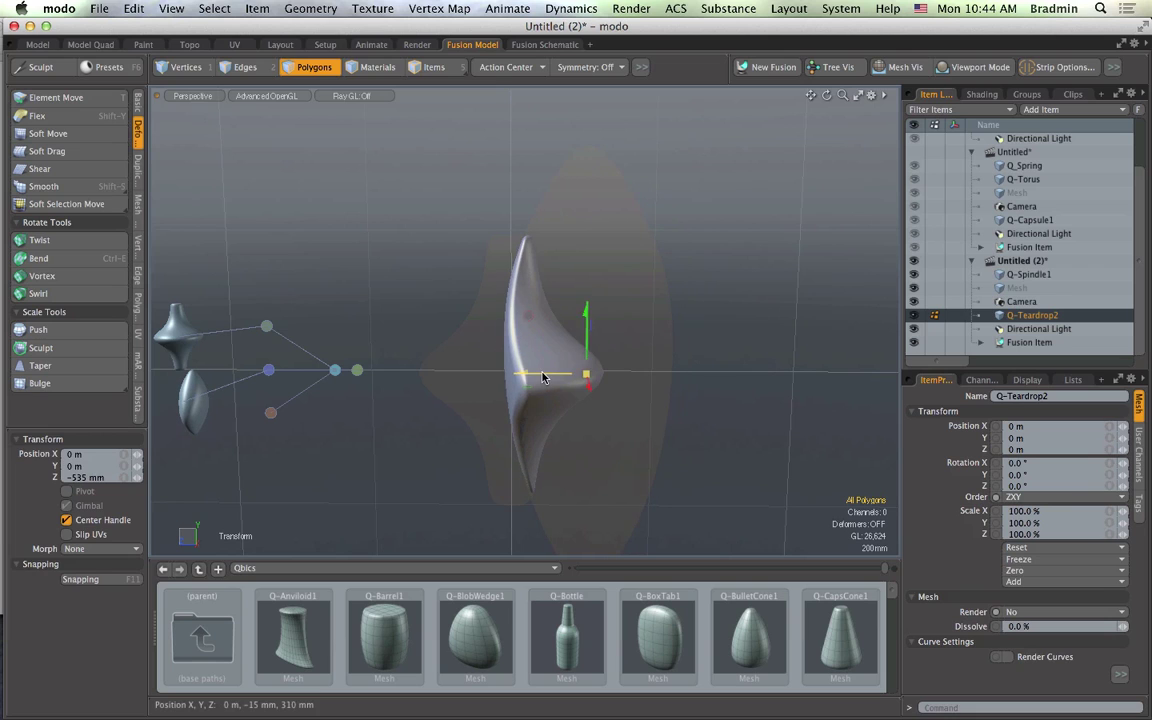
Step: Rotate the teardrop mesh so that it leans diagonally across the spindle
key("e")
left_click_drag(547, 328, 544, 323)
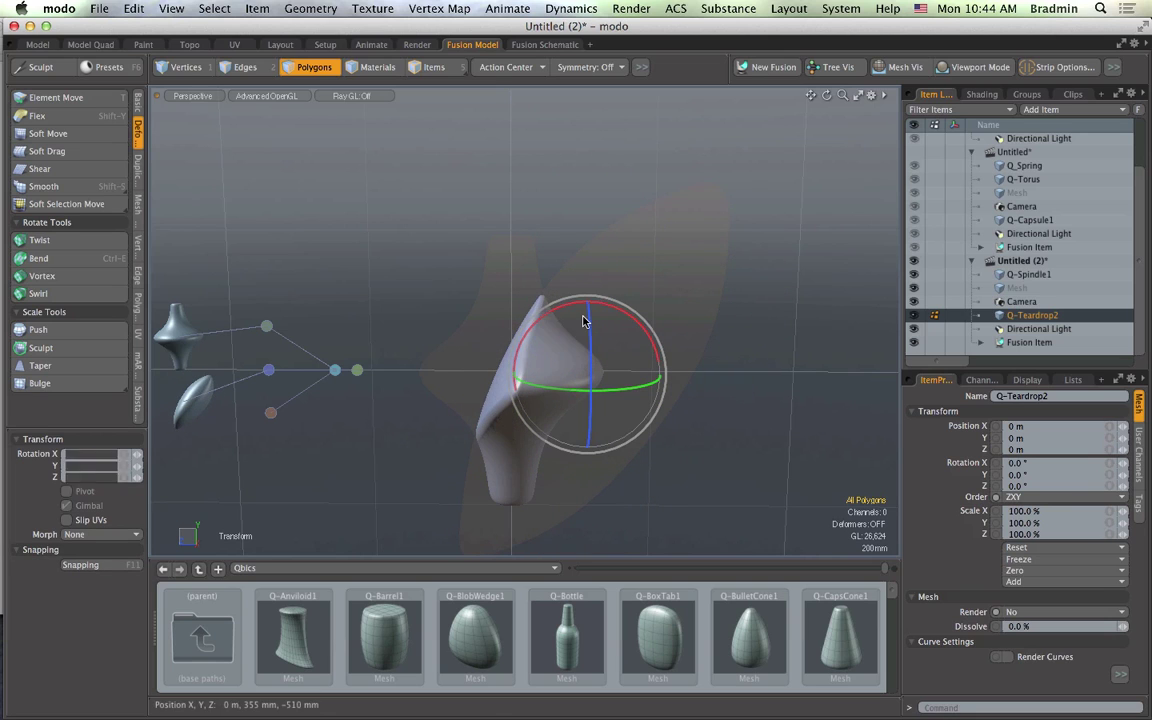
key("space")
Step: Add the Q-CapsCone1 preset mesh and tilt it about 59° so that it crosses the fused shape
double_click(836, 651)
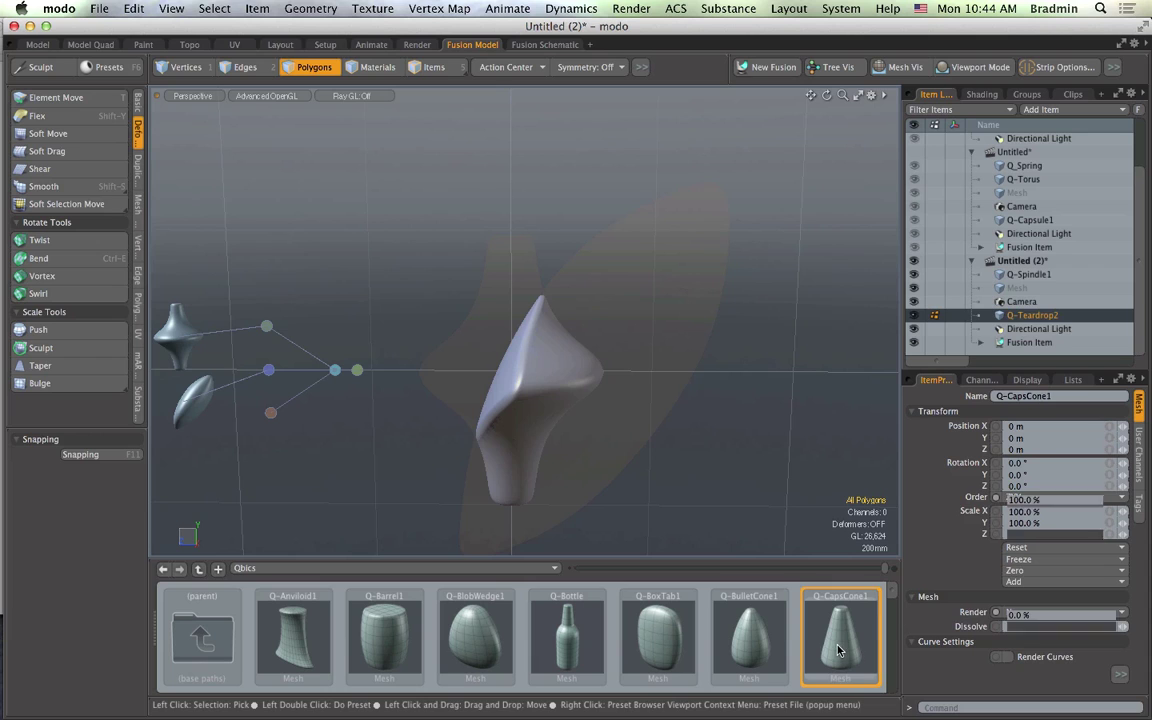
key("e")
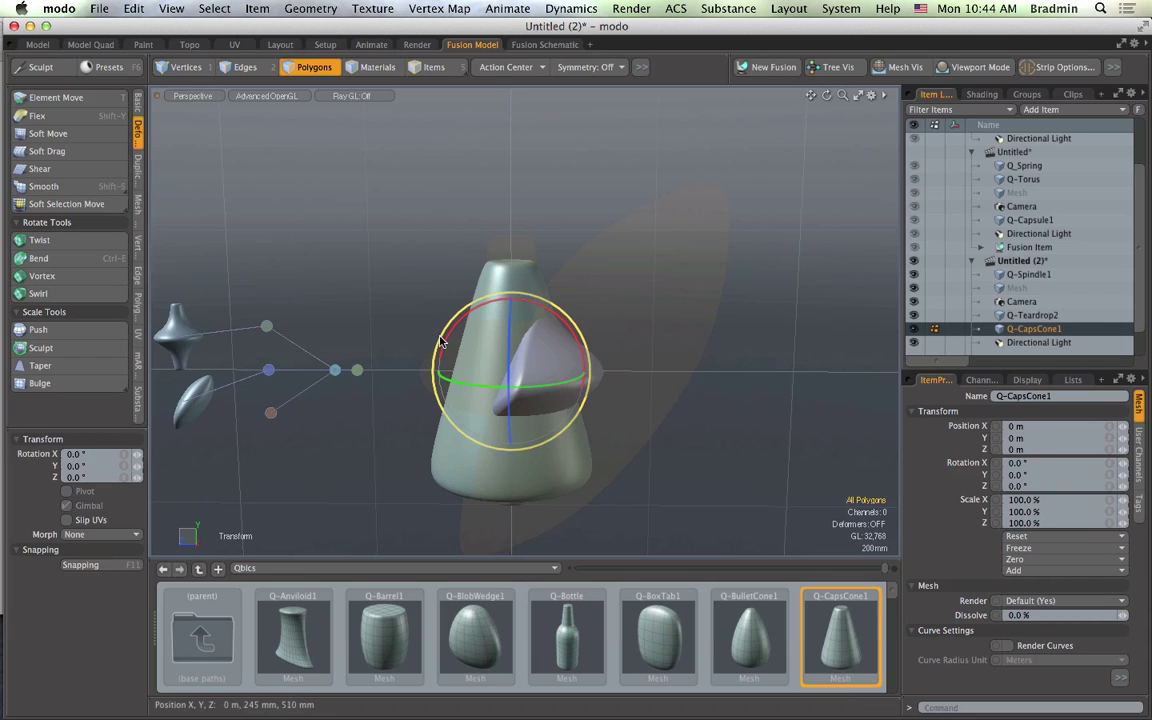
left_click_drag(466, 404, 441, 342)
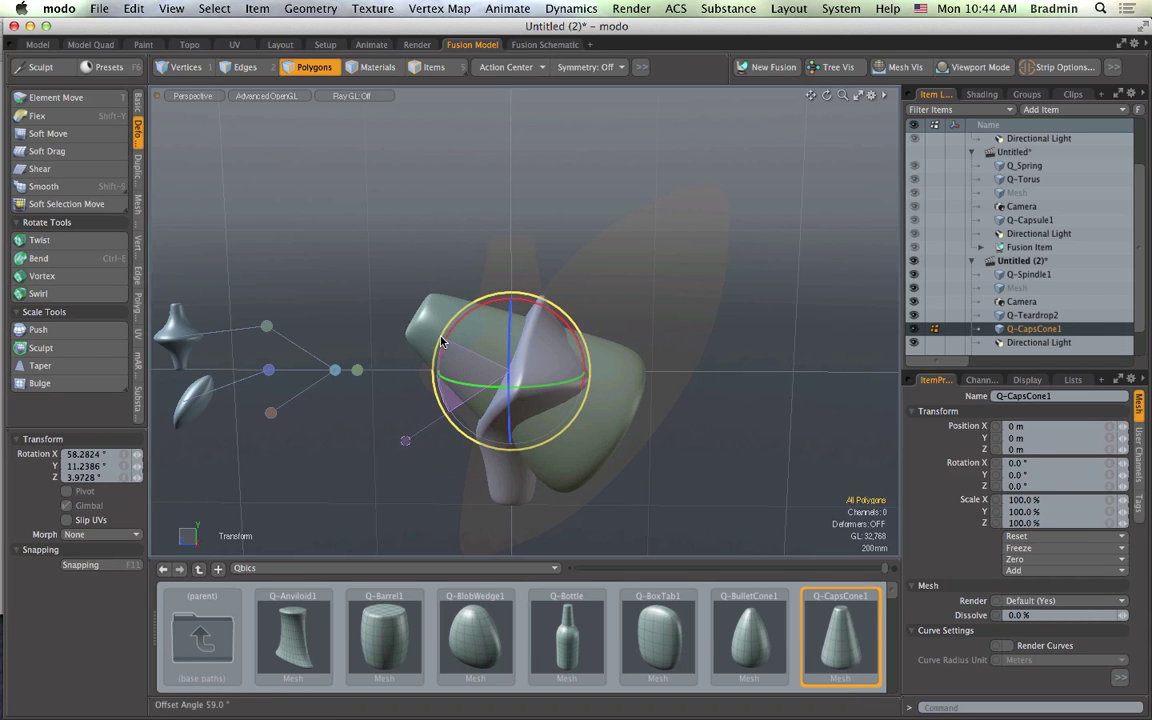
Step: Scale the cone mesh to make it slimmer where it passes through the fused shape
key("r")
left_click_drag(379, 398, 411, 363, "alt")
key("space")
Step: Subtract the Q-CapsCone1 item from the fusion through the red tree node and check the resulting cut from several sides
key("5")
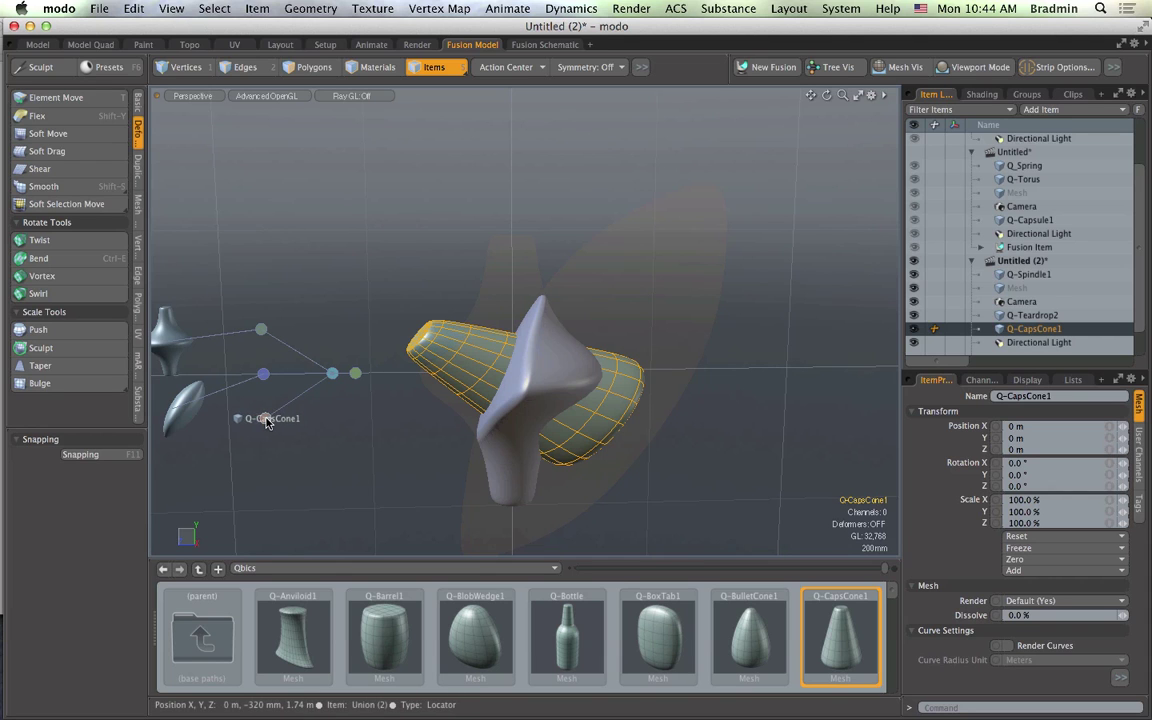
left_click_drag(266, 421, 266, 420)
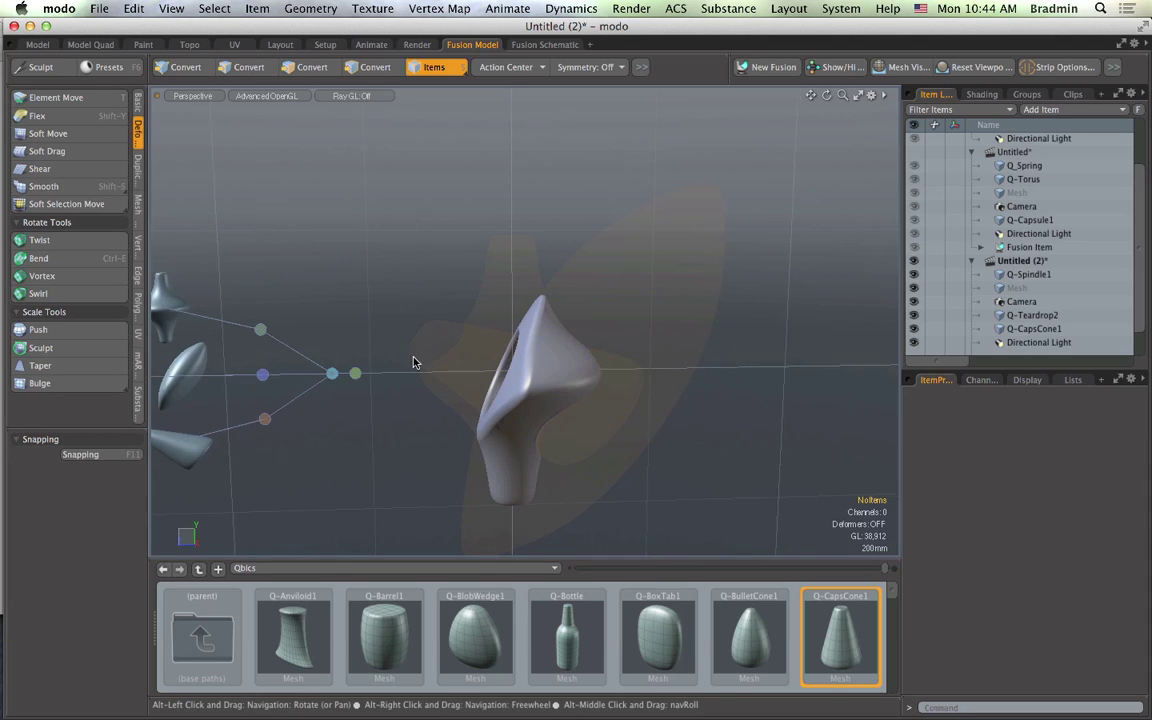
left_click_drag(413, 362, 500, 310, "alt")
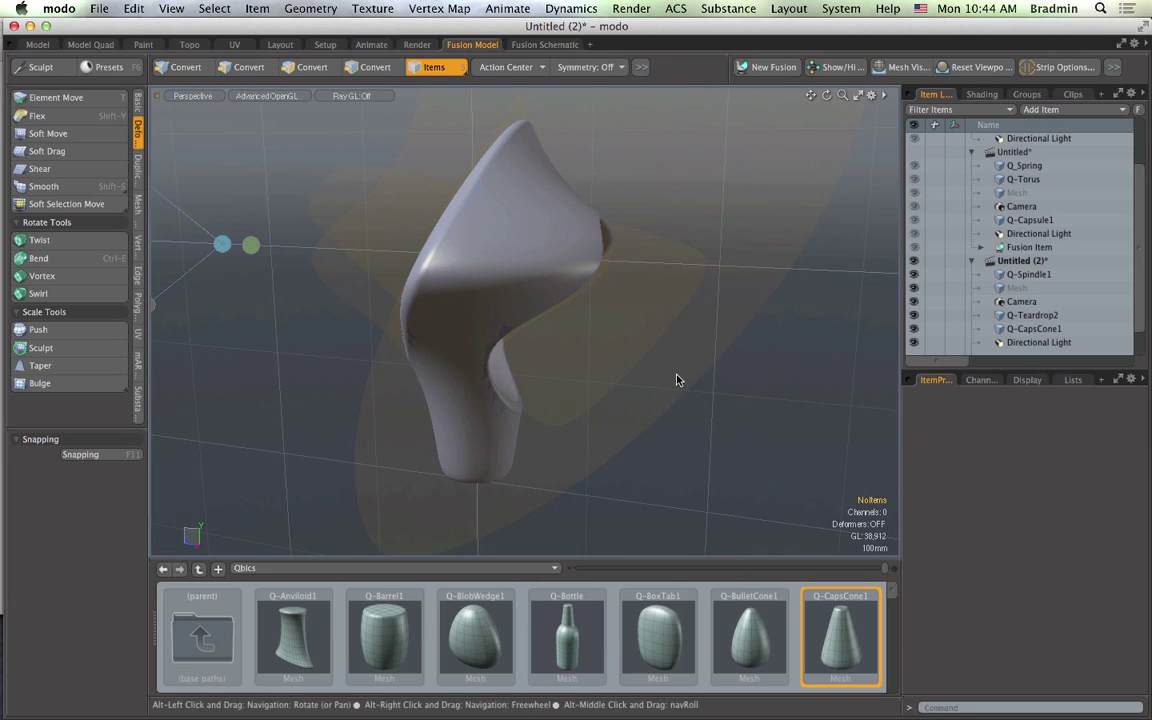
left_click_drag(676, 379, 784, 419, "alt")
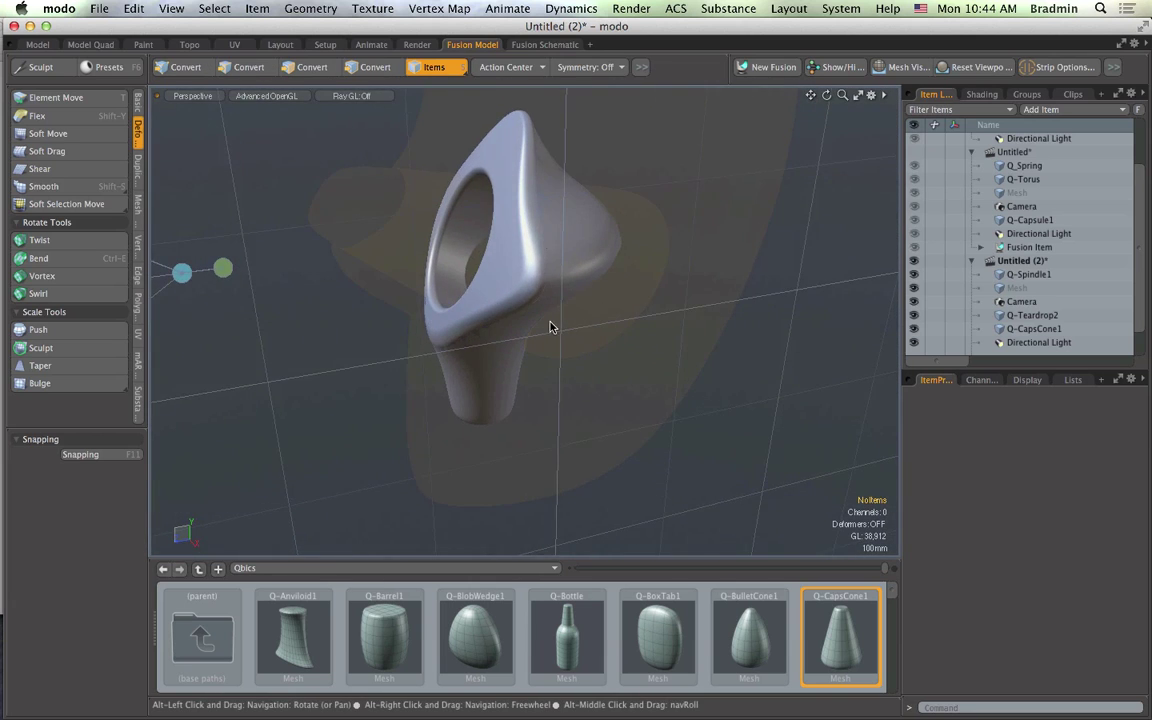
left_click_drag(550, 327, 400, 343, "alt")
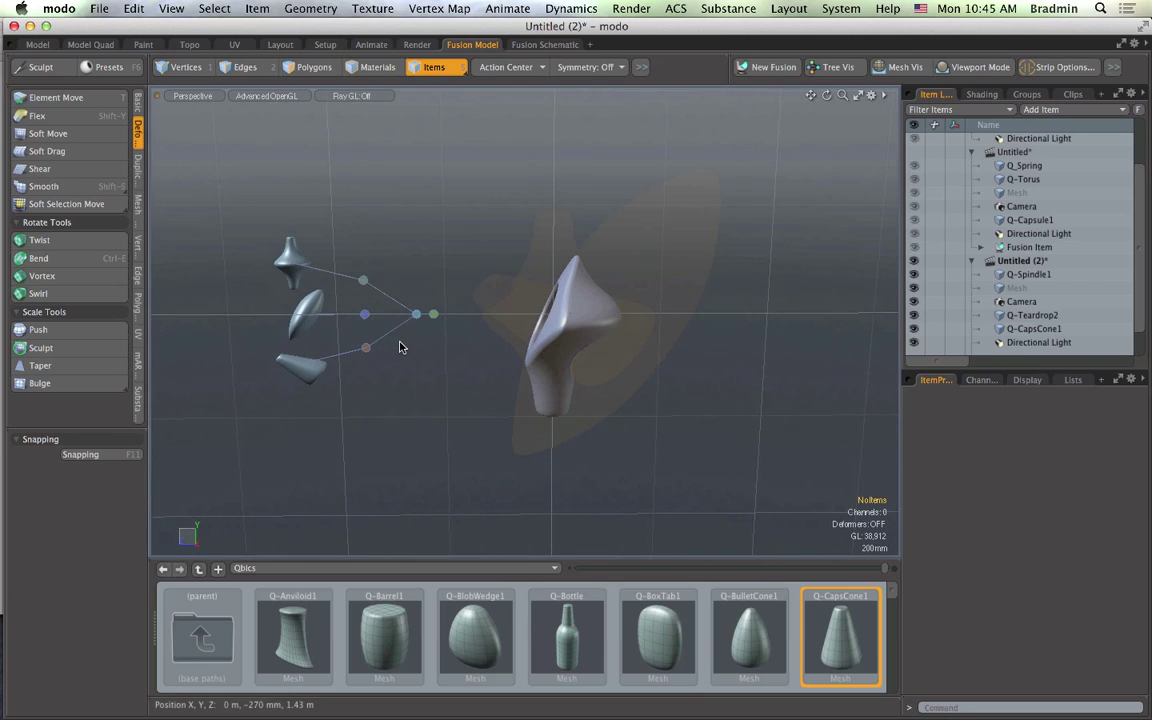